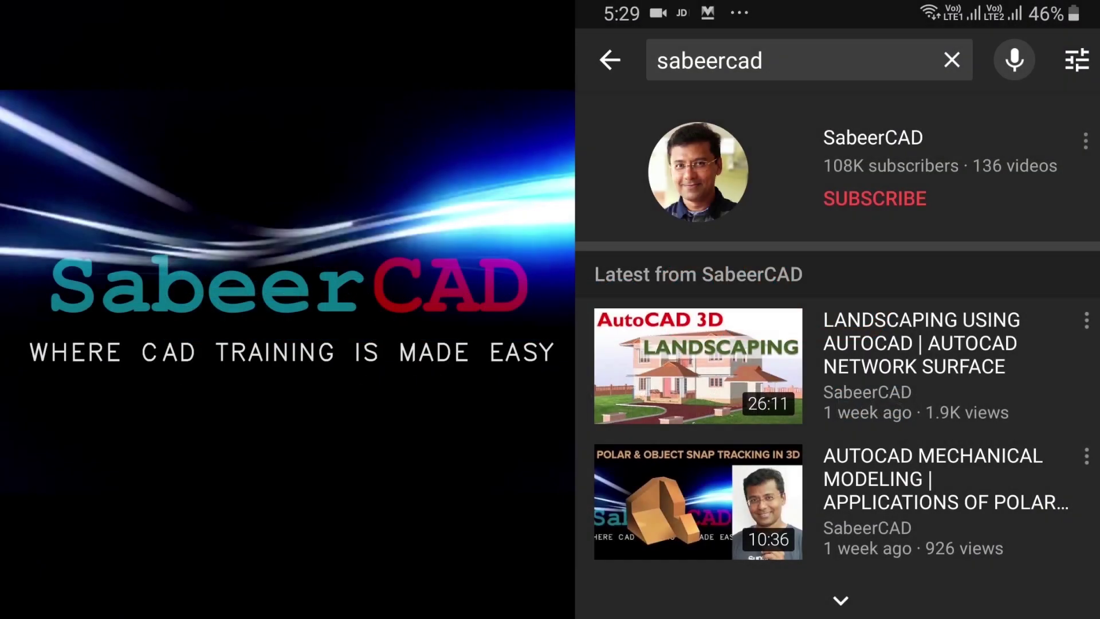
- Subscribe to the SabeerCAD channel and set its notifications to All
{"action": "left_click", "coordinate": [875, 198]}
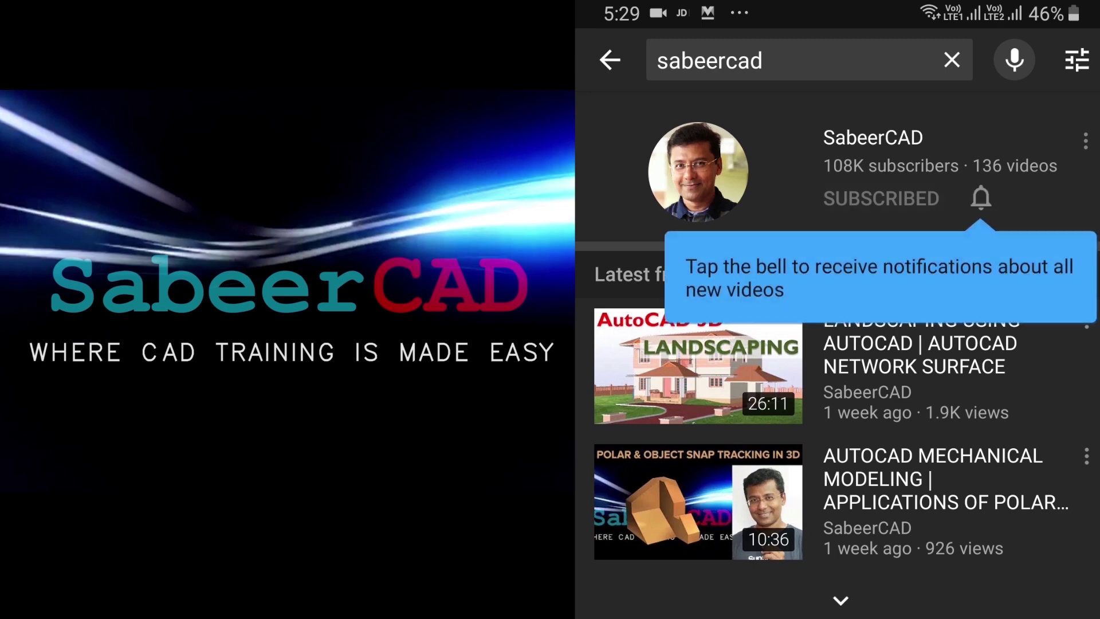
{"action": "left_click", "coordinate": [980, 197]}
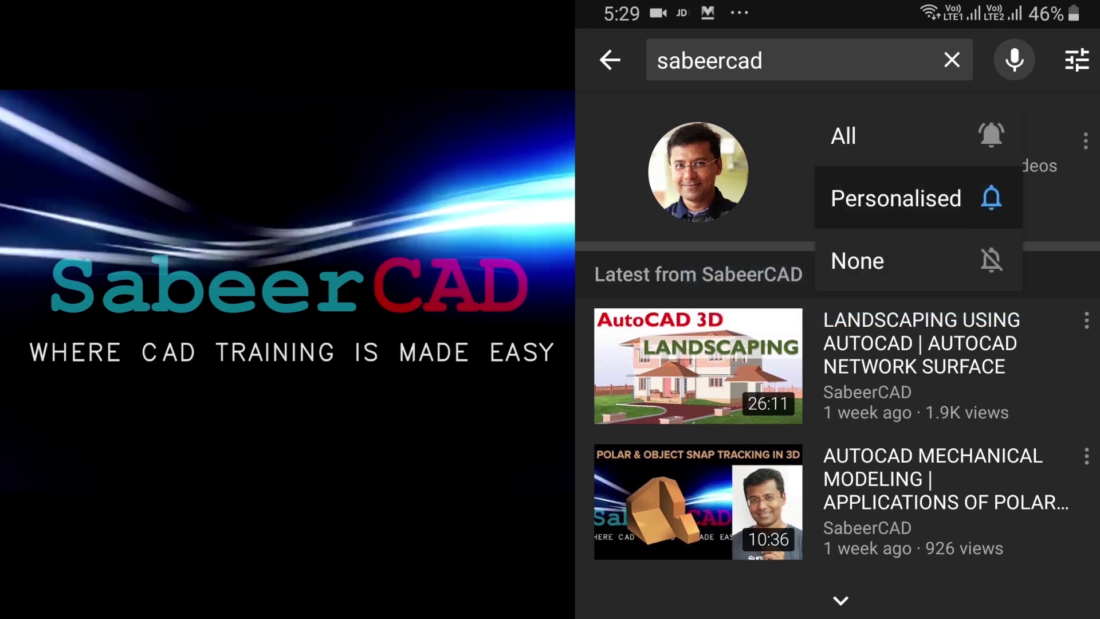
{"action": "left_click", "coordinate": [893, 136]}
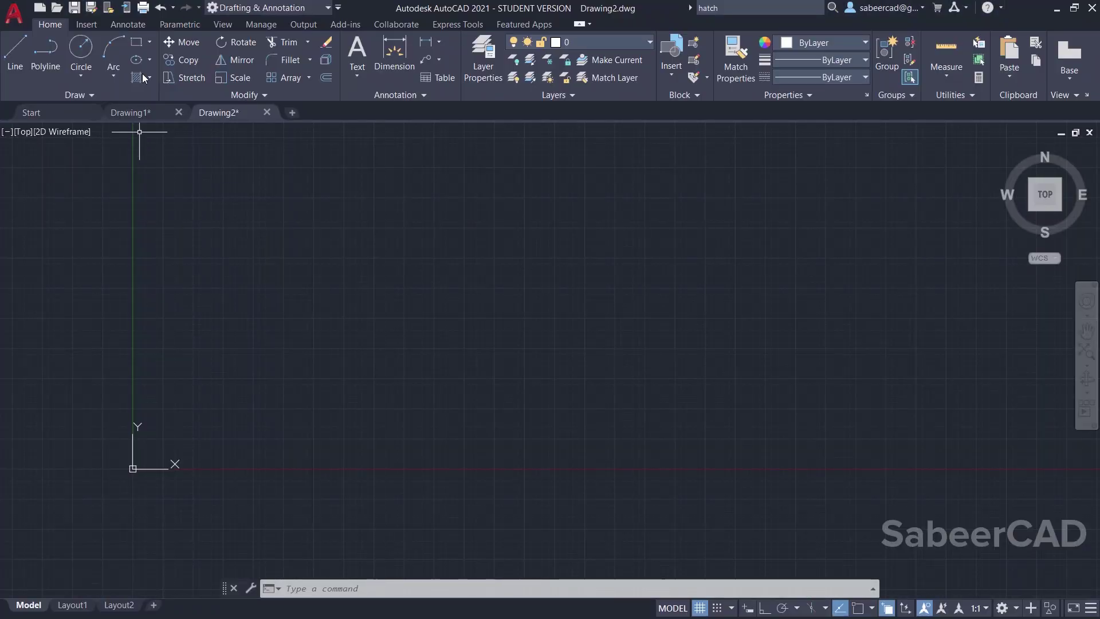
- Start a rectangle with an 11.5 corner fillet radius and place its first corner near the drawing's origin
{"action": "left_click", "coordinate": [149, 41]}
{"action": "left_click", "coordinate": [155, 69]}
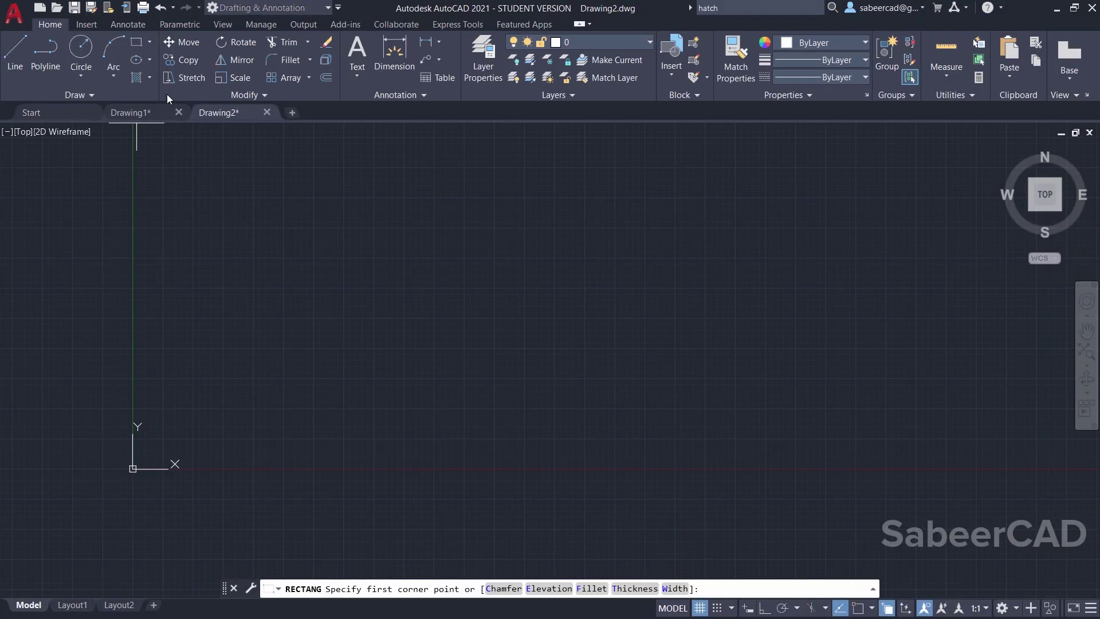
{"action": "left_click", "coordinate": [593, 588]}
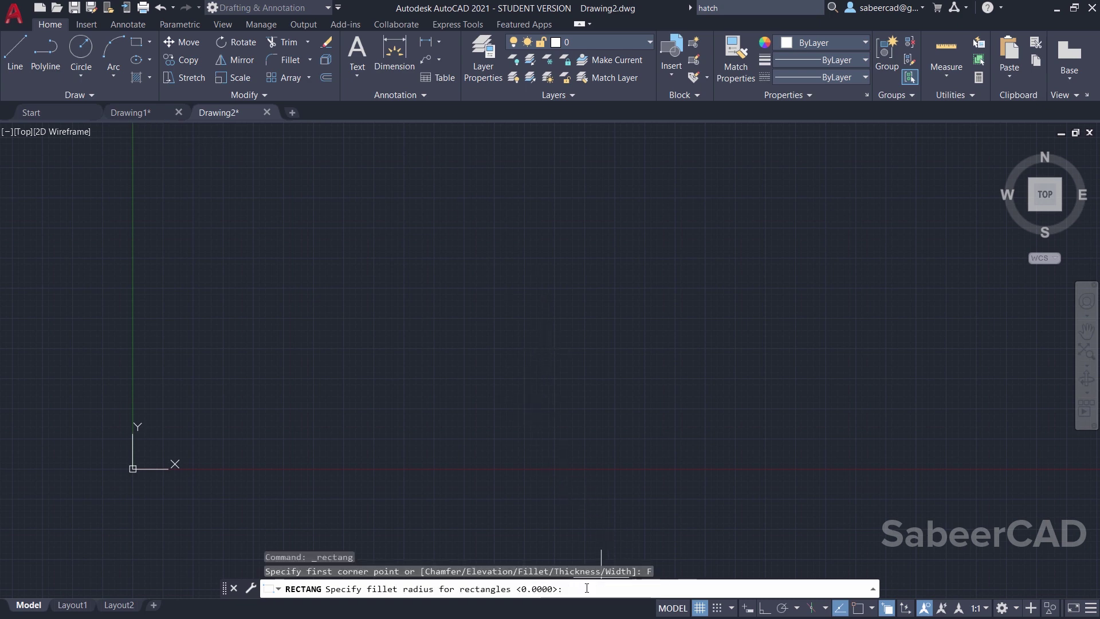
{"action": "type", "text": "11.5"}
{"action": "key", "text": "Return"}
{"action": "left_click", "coordinate": [345, 495]}
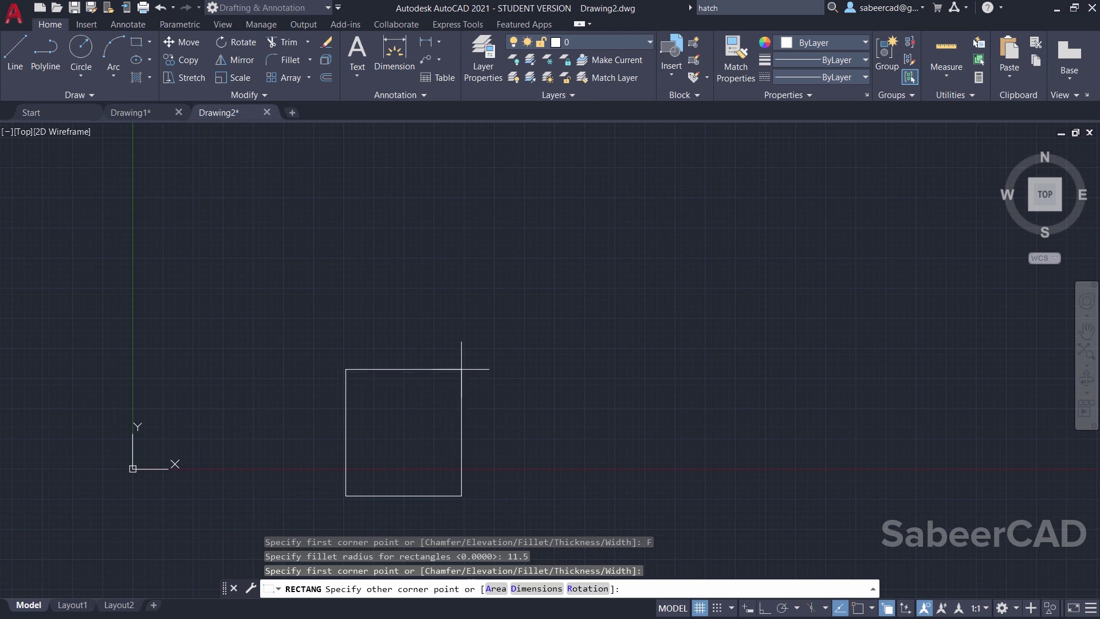
{"action": "type", "text": "D"}
{"action": "key", "text": "Return"}
{"action": "key", "text": "Return"}
{"action": "key", "text": "Return"}
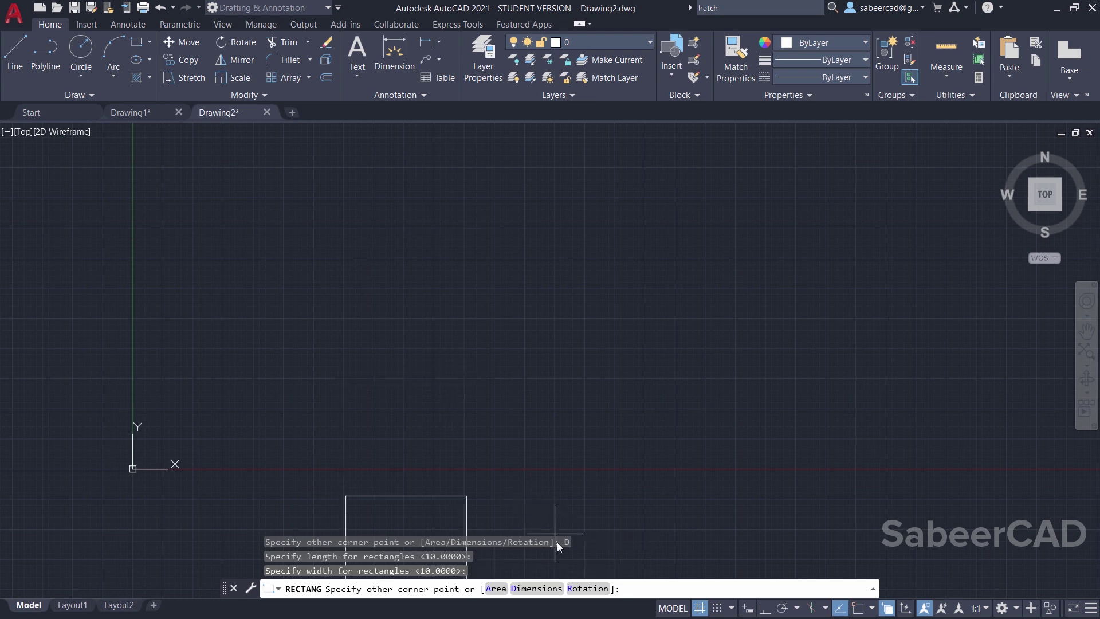
- Set the rectangle's length and width to 123 and place it up and to the right of its first corner
{"action": "left_click", "coordinate": [535, 590]}
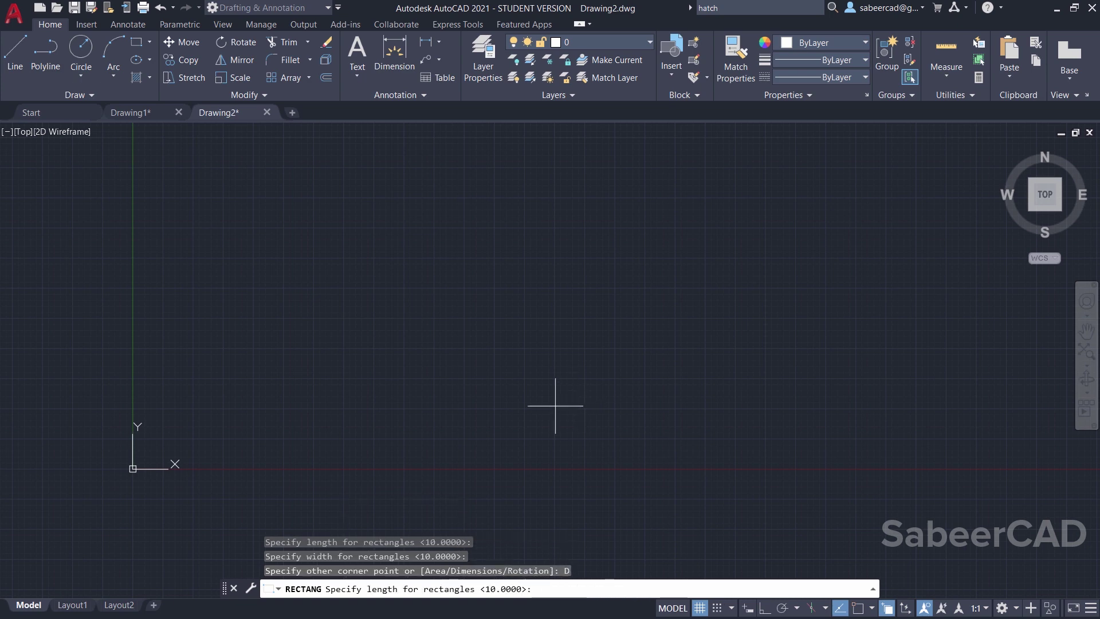
{"action": "type", "text": "124"}
{"action": "key", "text": "Return"}
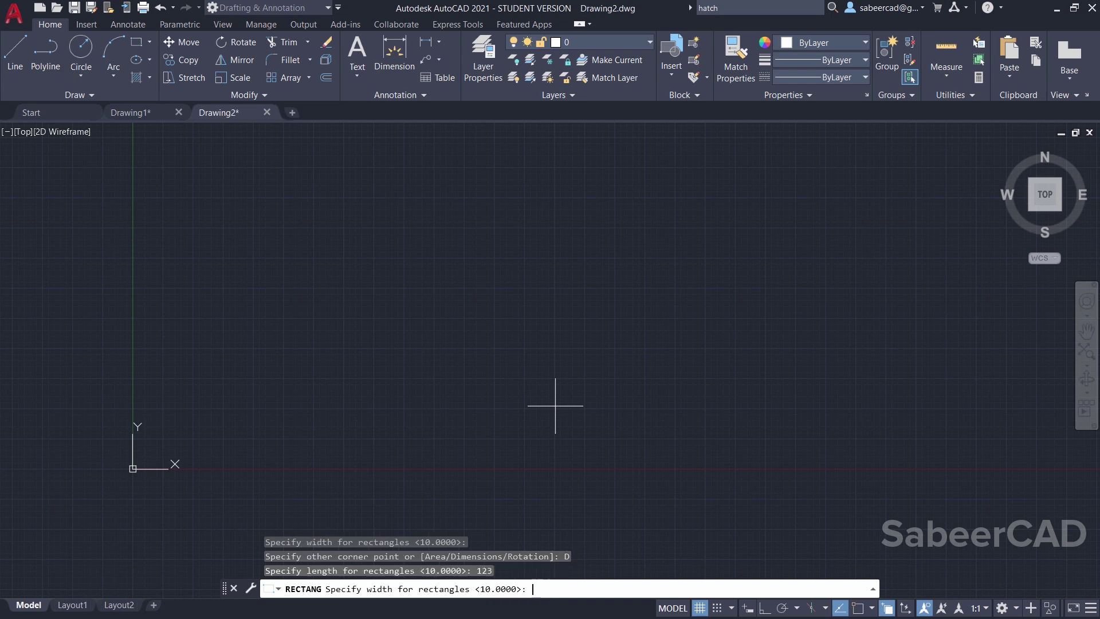
{"action": "type", "text": "123"}
{"action": "key", "text": "Return"}
{"action": "scroll", "coordinate": [555, 405], "scroll_direction": "down", "scroll_amount": 5}
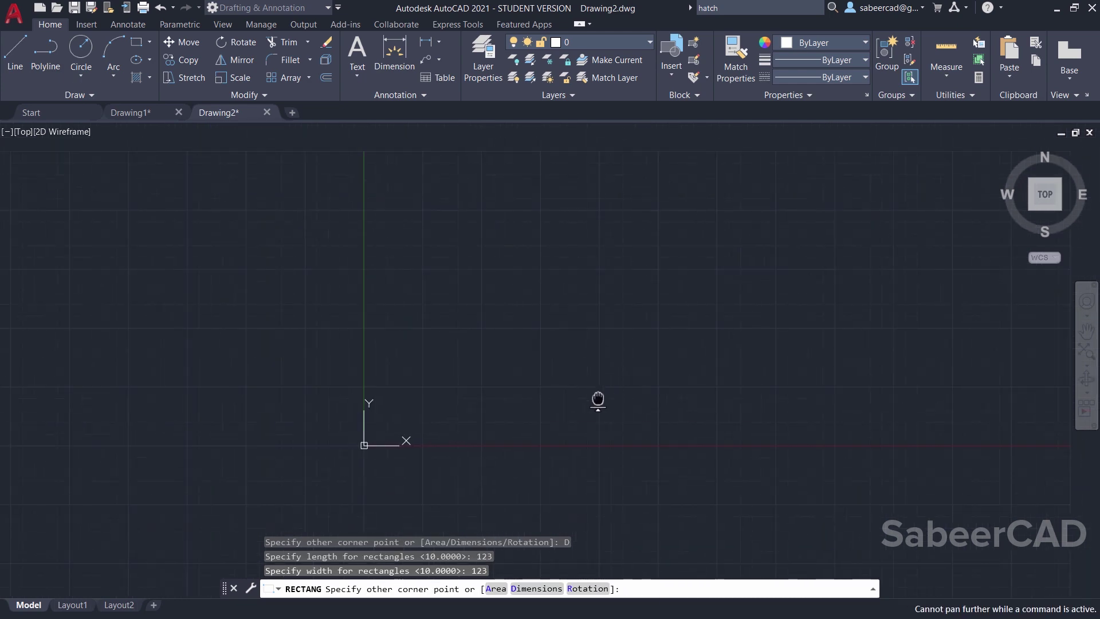
{"action": "middle_click_drag", "start_coordinate": [635, 371], "coordinate": [599, 398]}
{"action": "left_click", "coordinate": [716, 232]}
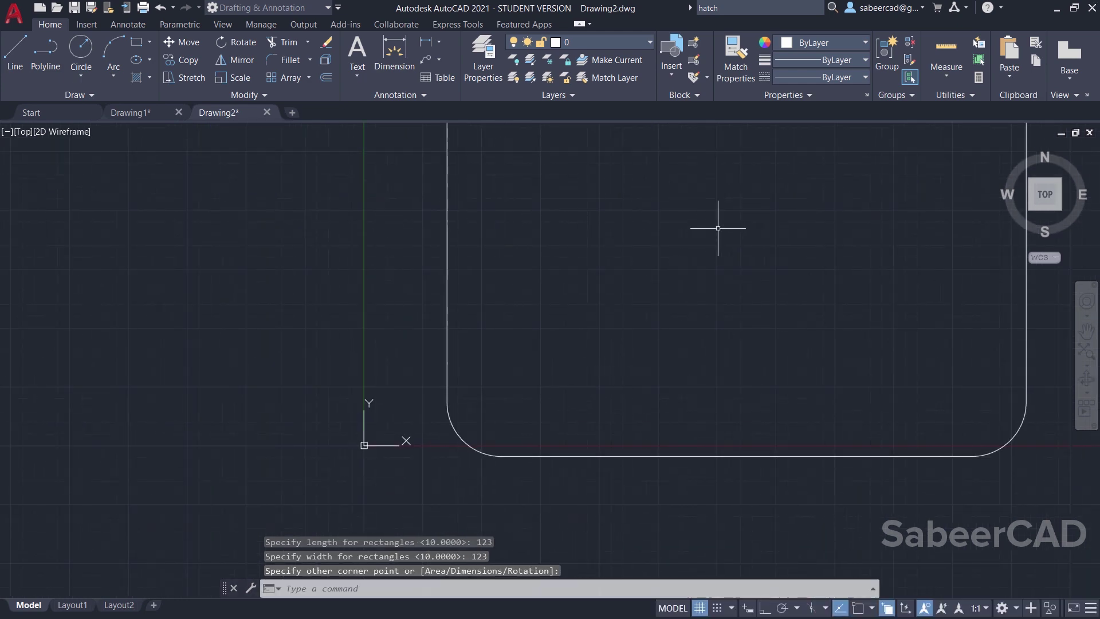
{"action": "middle_click", "coordinate": [496, 331]}
{"action": "middle_click", "coordinate": [497, 331]}
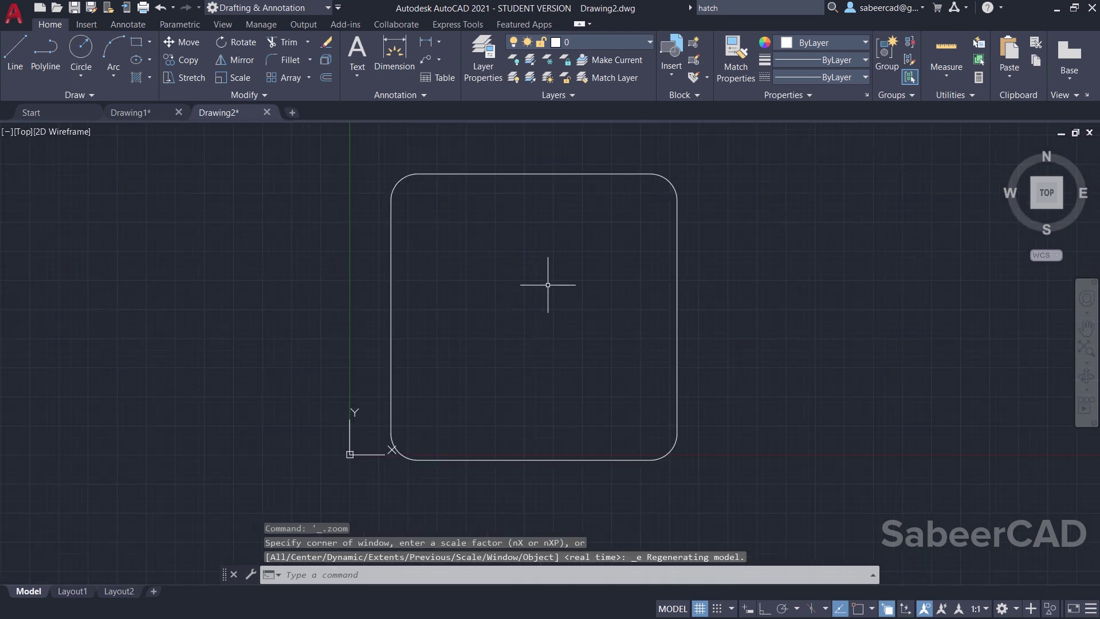
{"action": "scroll", "coordinate": [544, 296], "scroll_direction": "up", "scroll_amount": 1}
{"action": "scroll", "coordinate": [543, 292], "scroll_direction": "down", "scroll_amount": 1}
{"action": "scroll", "coordinate": [543, 293], "scroll_direction": "up", "scroll_amount": 1}
{"action": "scroll", "coordinate": [565, 288], "scroll_direction": "down", "scroll_amount": 1}
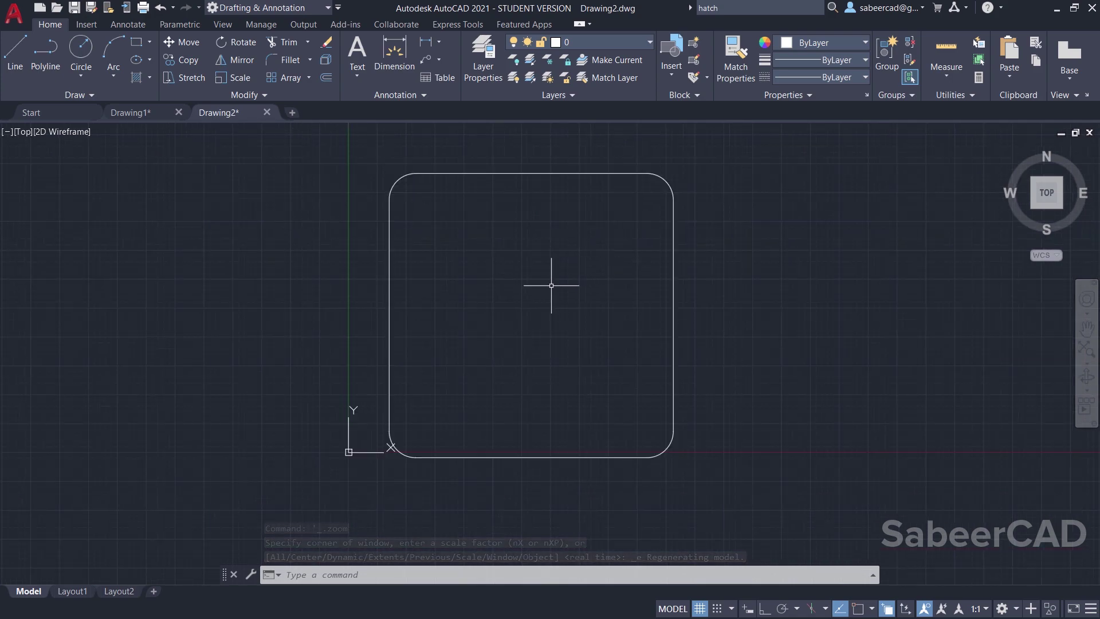
{"action": "key", "text": "alt+Tab"}
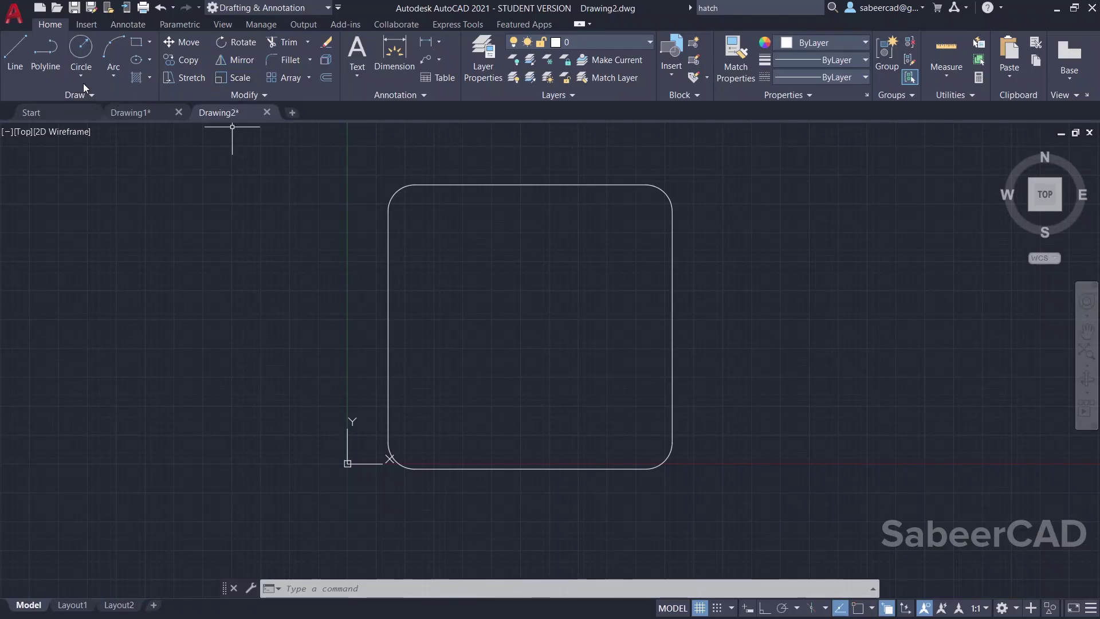
- Enable object snap and draw a small circle centred on the rounded square's upper-right corner arc
{"action": "left_click", "coordinate": [81, 75]}
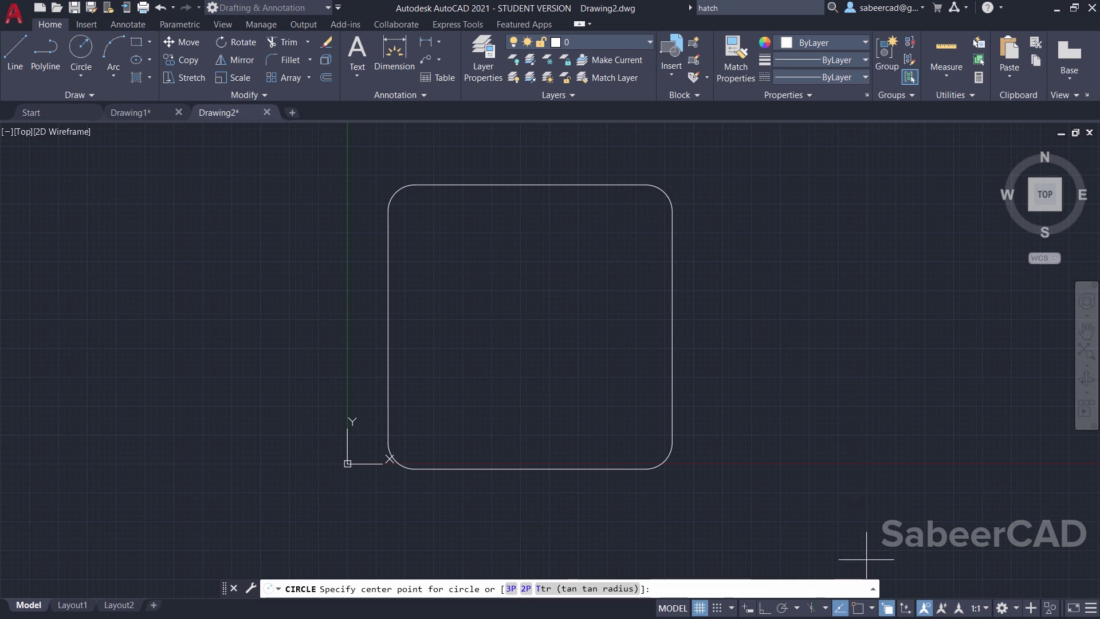
{"action": "left_click", "coordinate": [857, 608]}
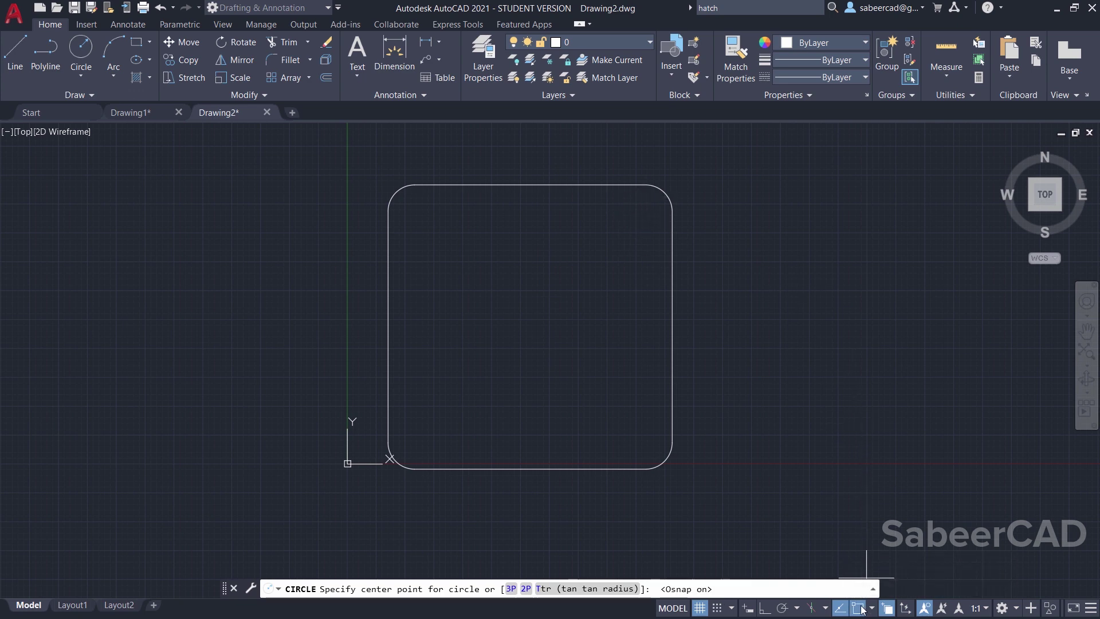
{"action": "left_click", "coordinate": [644, 212]}
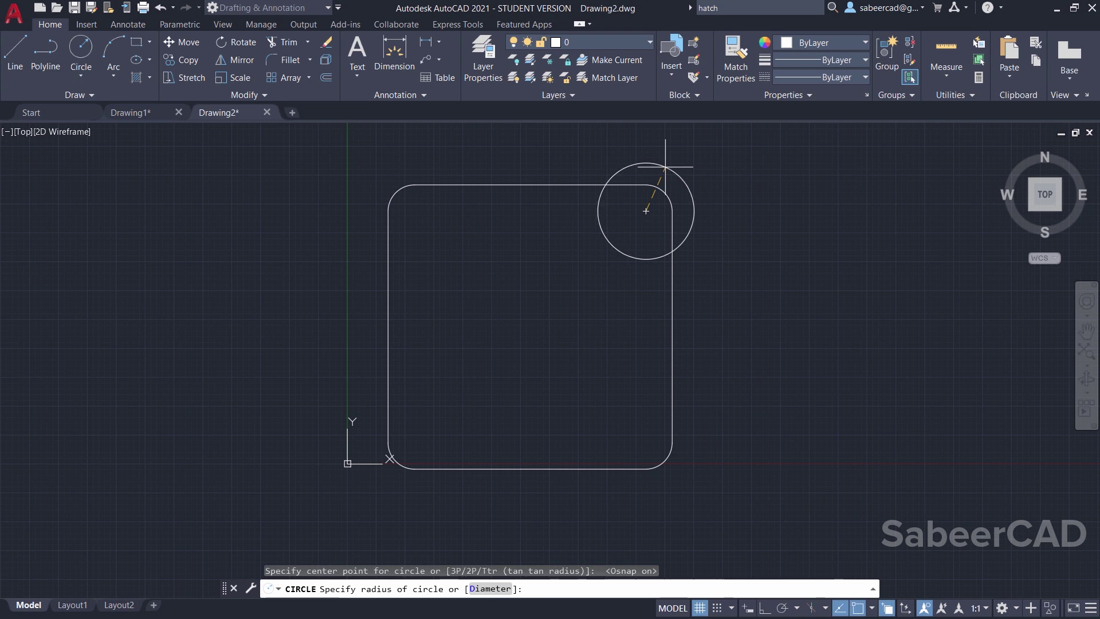
{"action": "key", "text": "Return"}
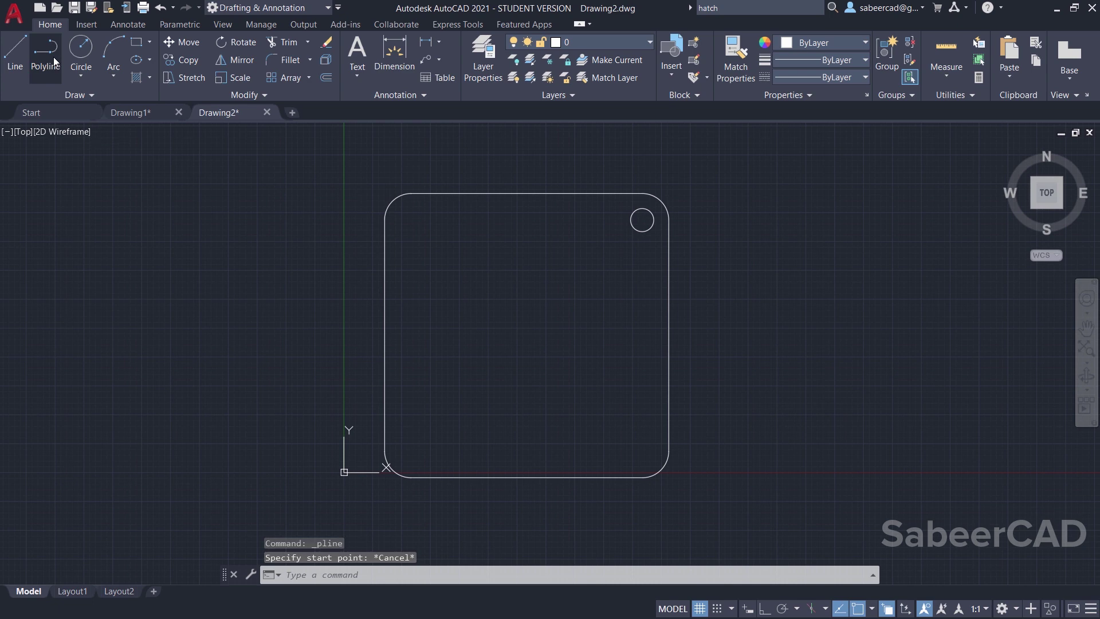
{"action": "left_click", "coordinate": [46, 57]}
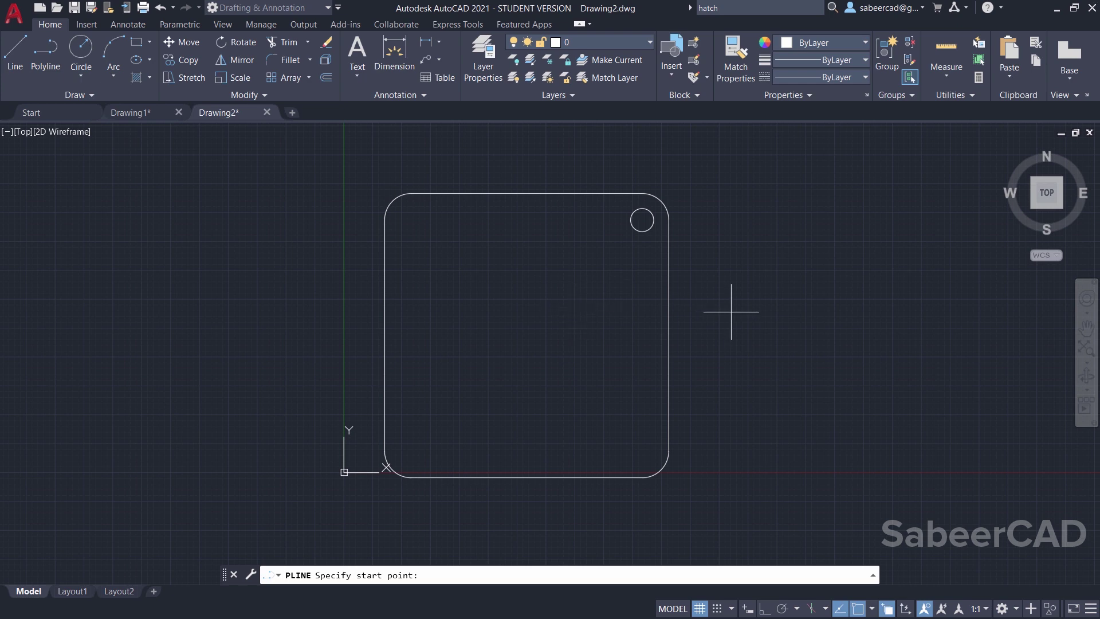
{"action": "right_click", "coordinate": [702, 197], "text": "shift"}
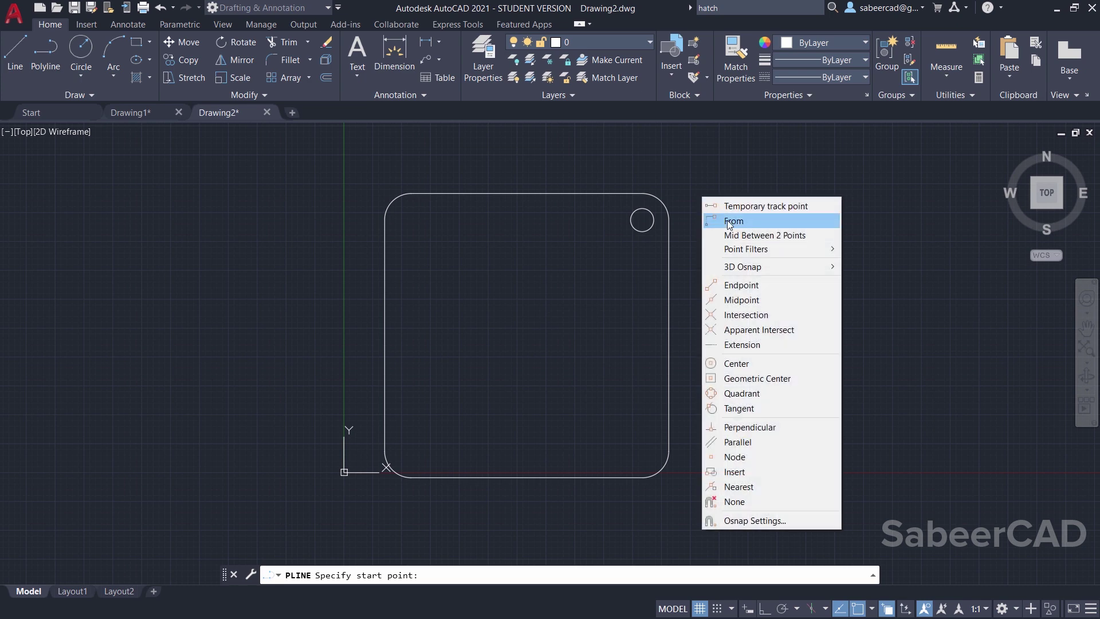
{"action": "left_click", "coordinate": [729, 223]}
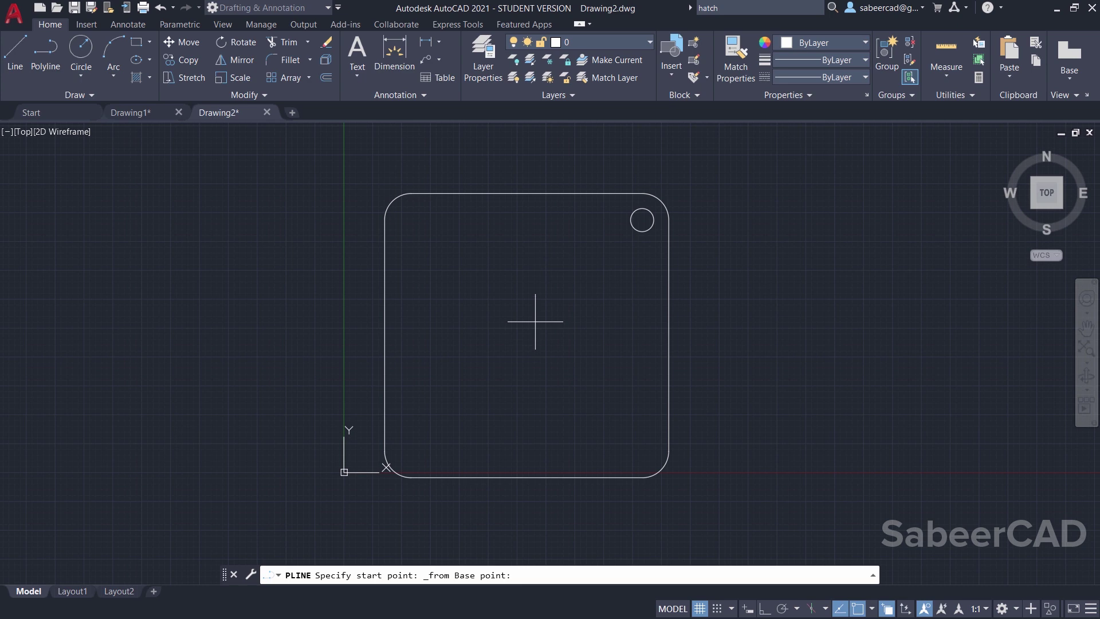
{"action": "right_click", "coordinate": [507, 204], "text": "shift"}
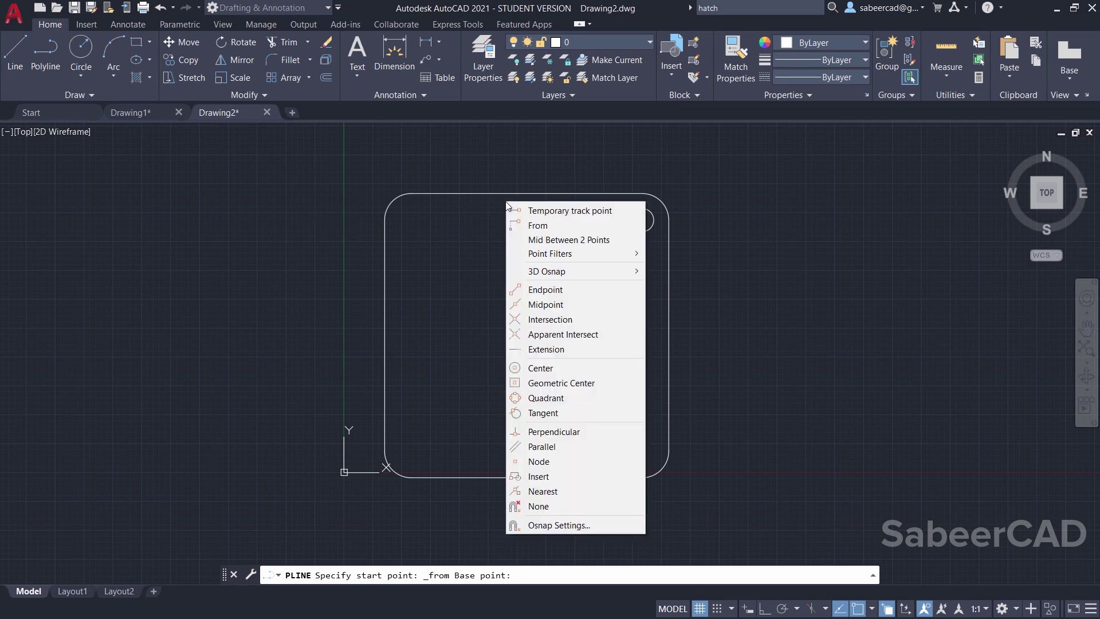
{"action": "left_click", "coordinate": [547, 383]}
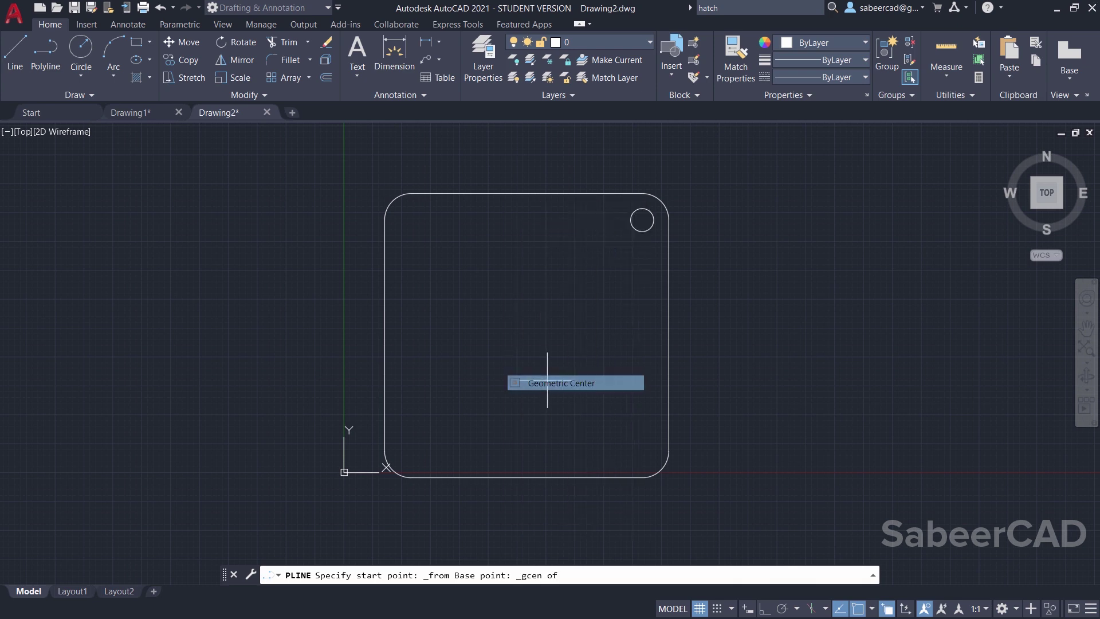
{"action": "left_click", "coordinate": [671, 338]}
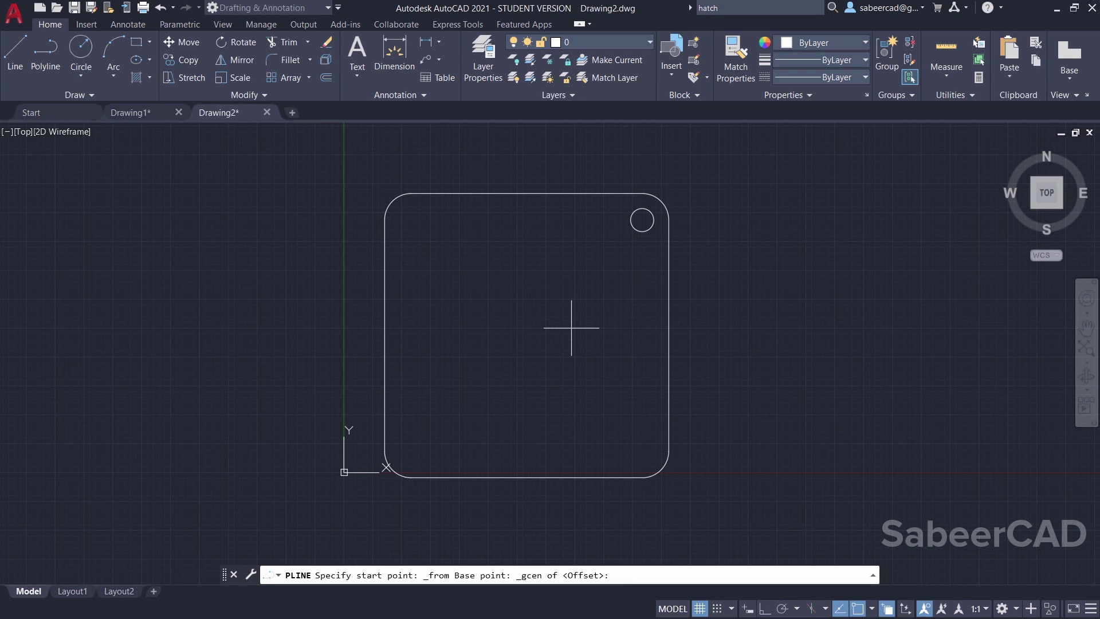
{"action": "key", "text": "F8"}
{"action": "type", "text": "@40<0"}
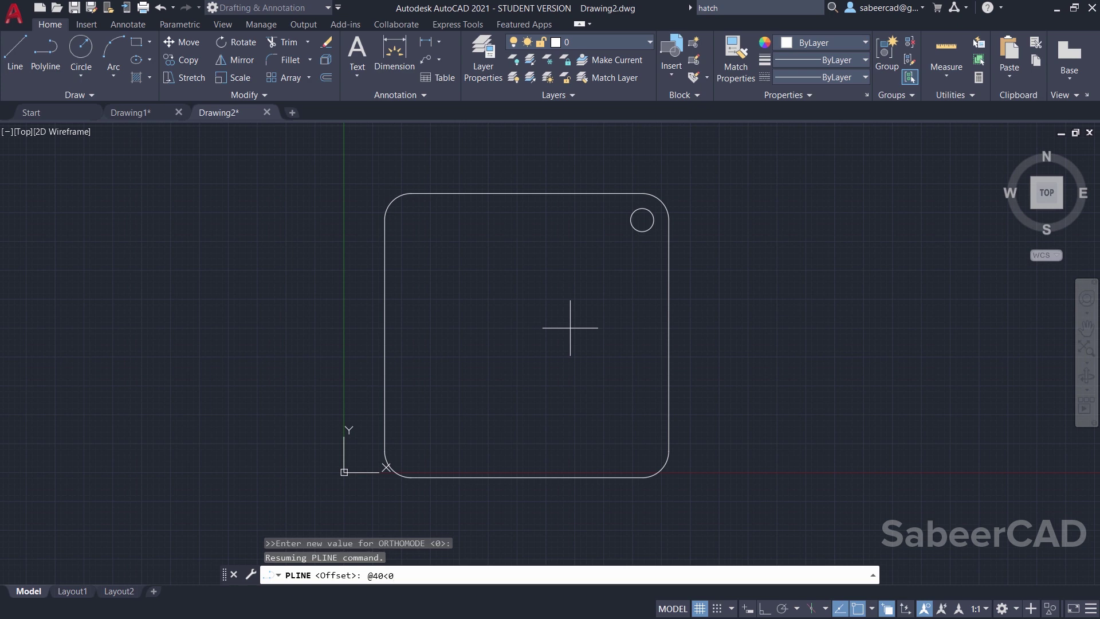
{"action": "key", "text": "Return"}
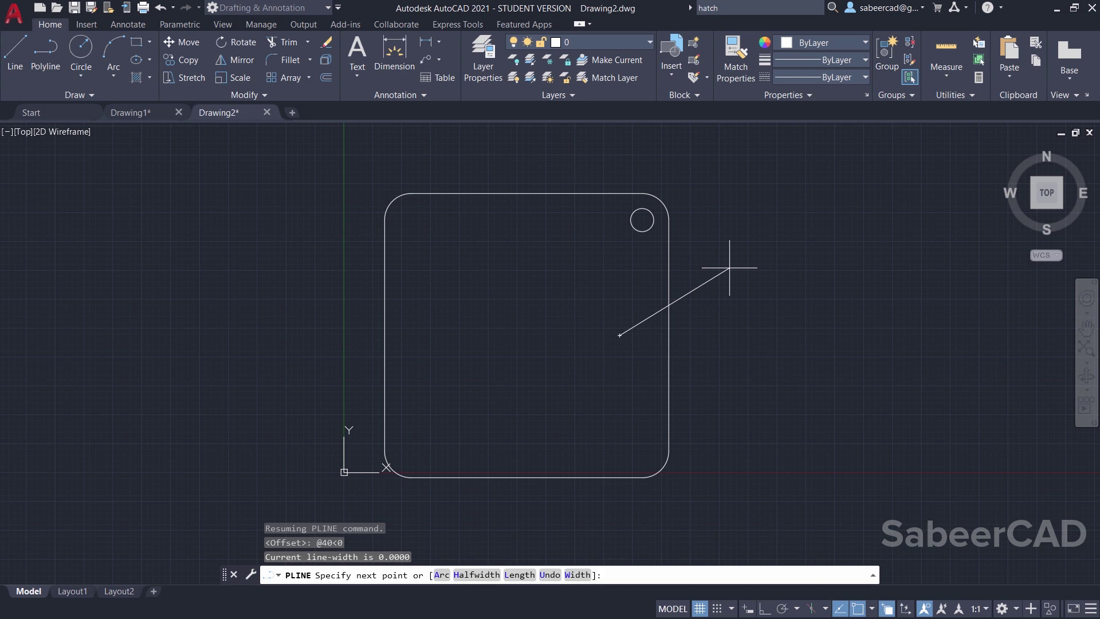
- With Ortho on, draw the stepped polyline with four 20-unit segments going up, left, up and left
{"action": "left_click", "coordinate": [765, 611]}
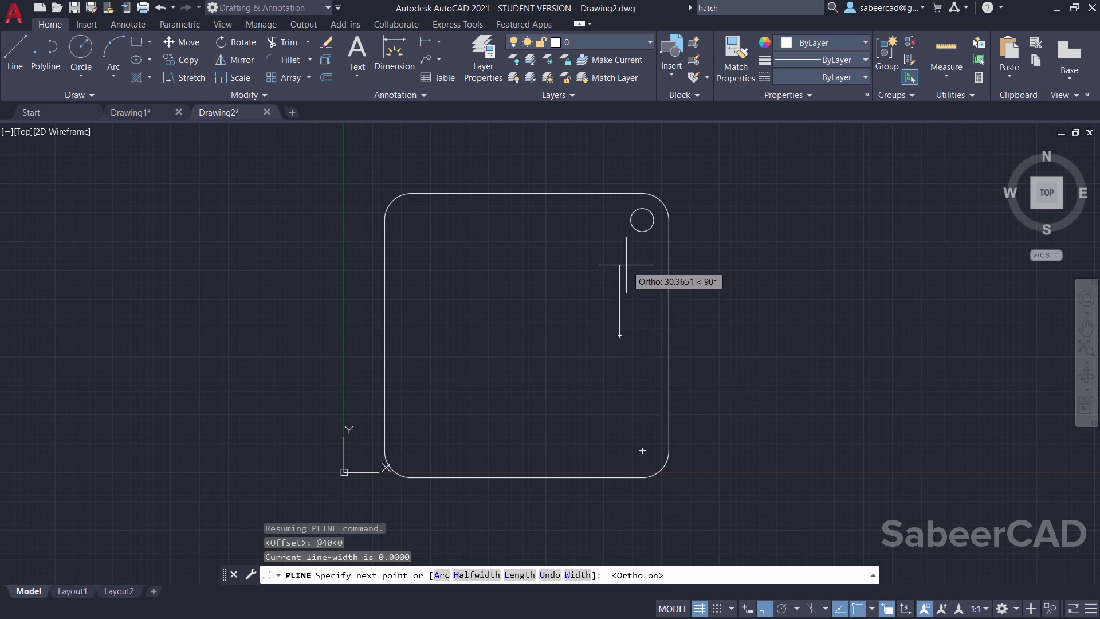
{"action": "type", "text": "20"}
{"action": "key", "text": "Return"}
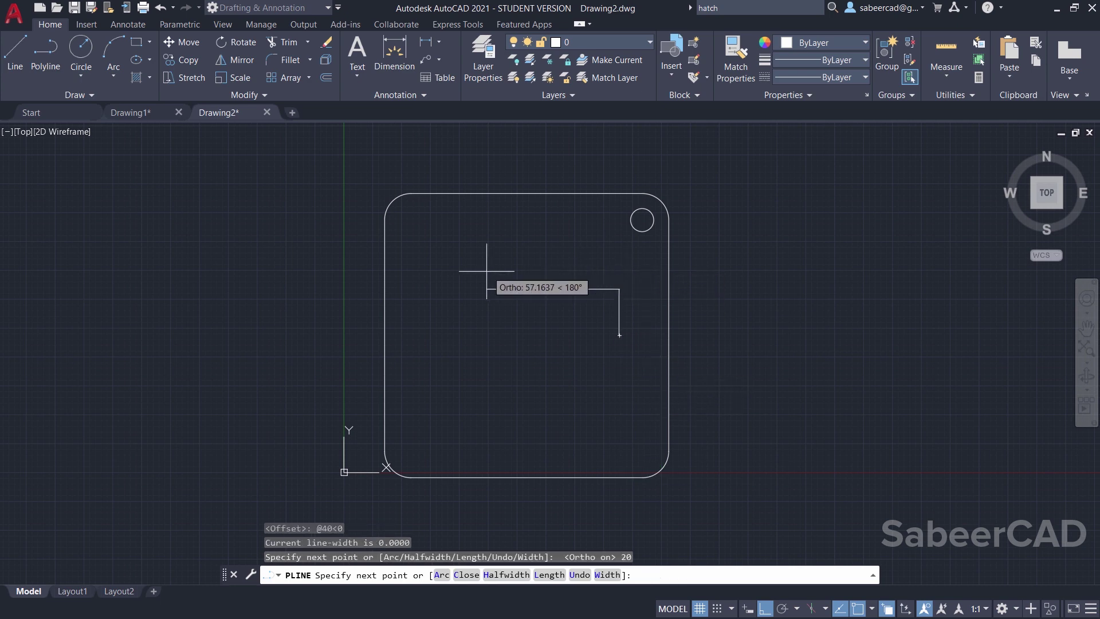
{"action": "type", "text": "20"}
{"action": "key", "text": "Return"}
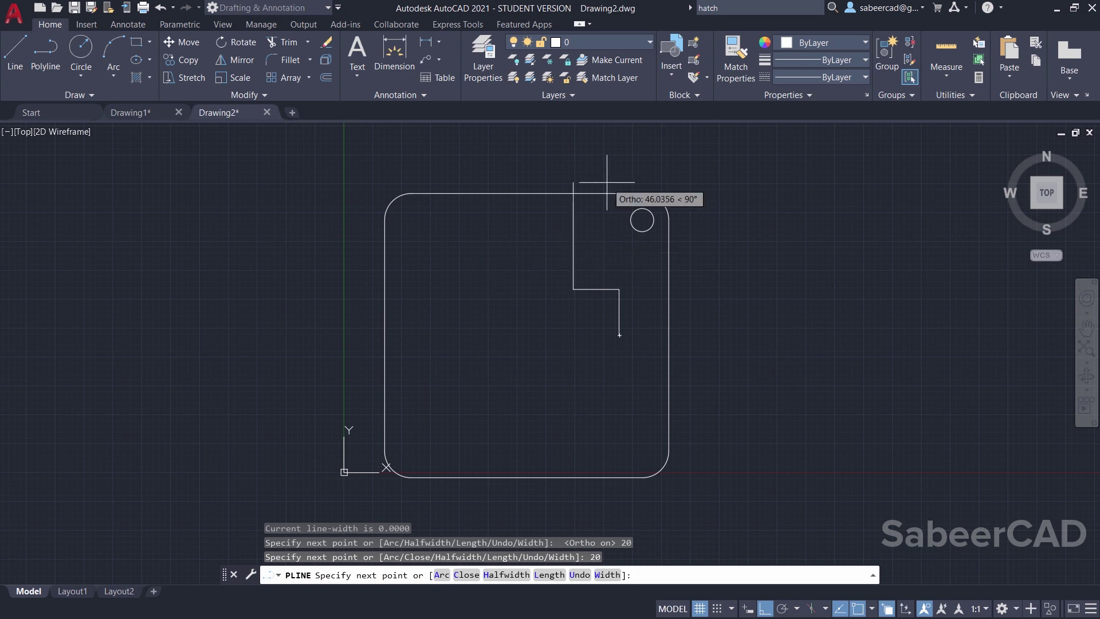
{"action": "type", "text": "20"}
{"action": "key", "text": "Return"}
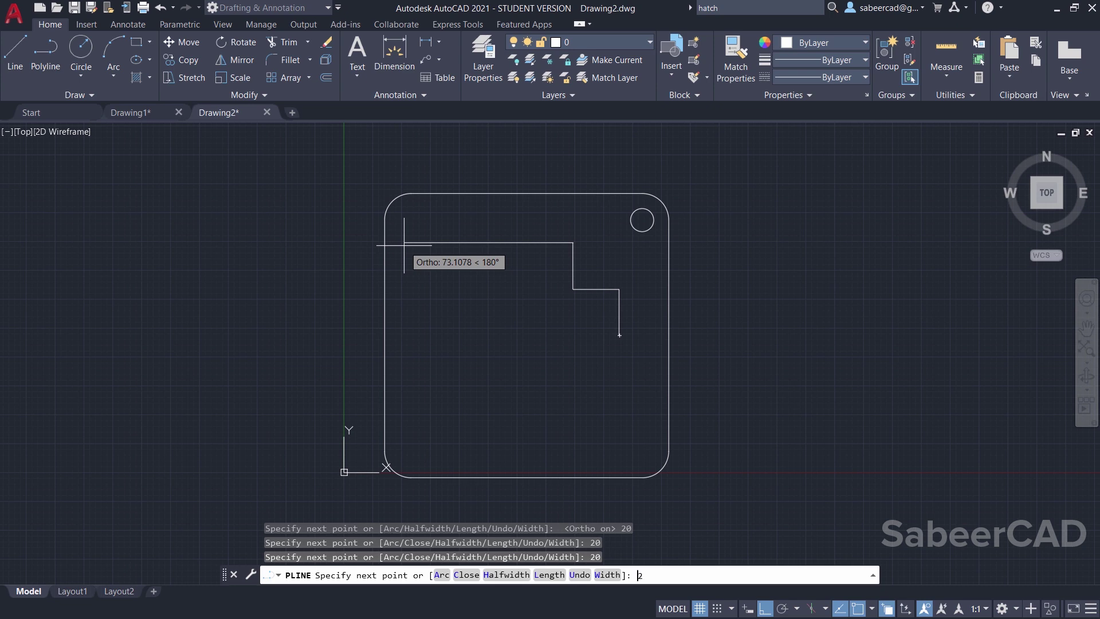
{"action": "type", "text": "20"}
{"action": "key", "text": "Return"}
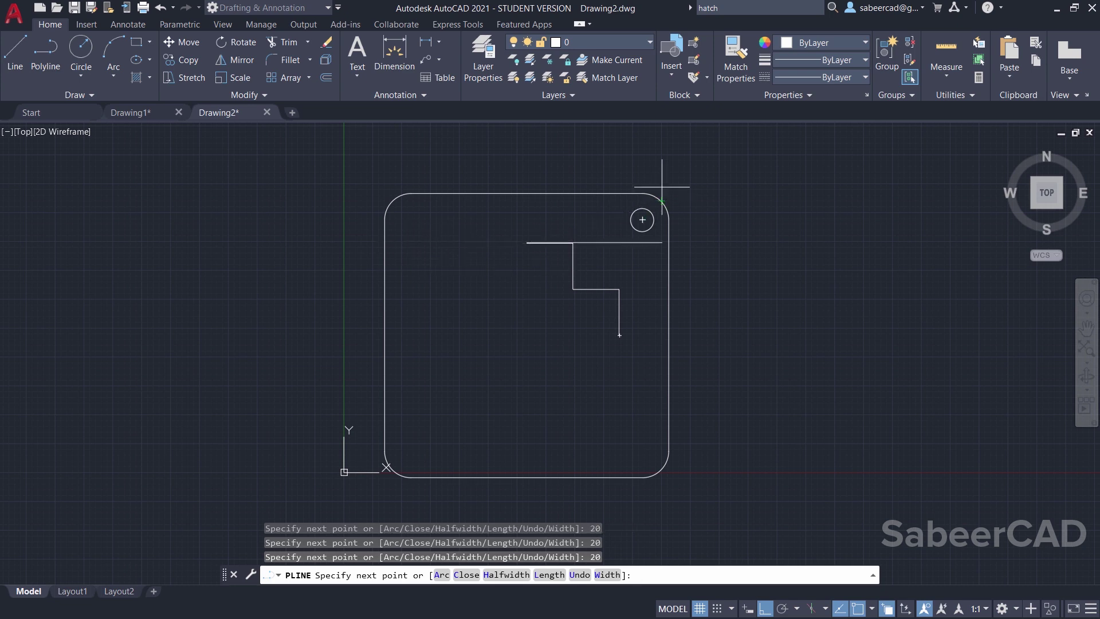
{"action": "key", "text": "Return"}
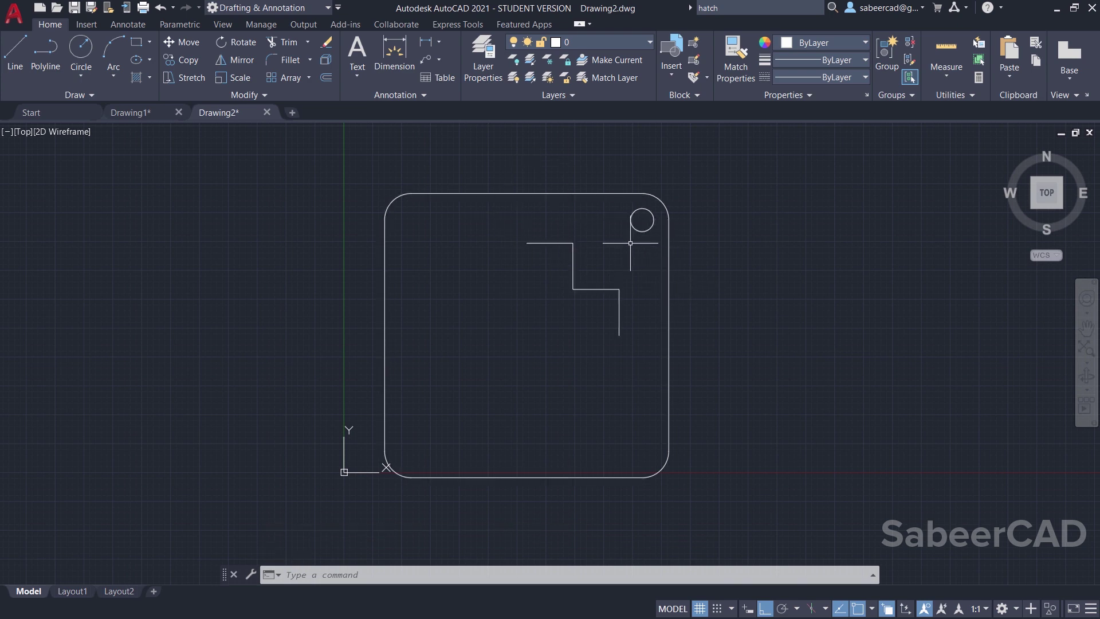
- Mirror the corner circle and stepped polyline across a vertical line through the polyline's upper-left endpoint, keeping the originals
{"action": "left_click", "coordinate": [235, 59]}
{"action": "left_click", "coordinate": [494, 138]}
{"action": "left_click", "coordinate": [714, 368]}
{"action": "key", "text": "Return"}
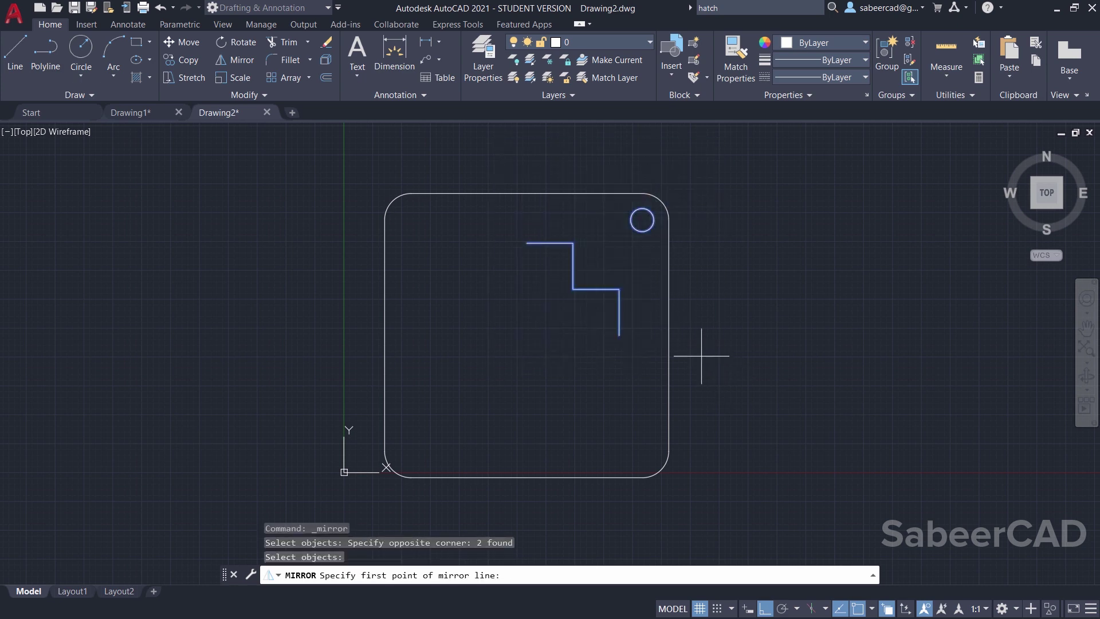
{"action": "left_click", "coordinate": [527, 243]}
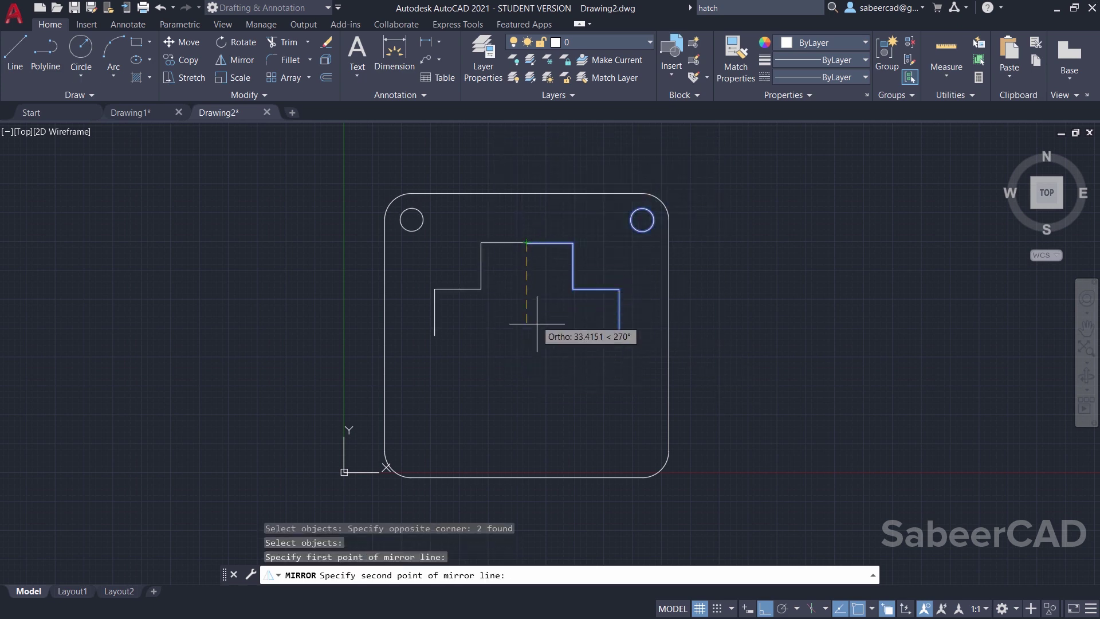
{"action": "left_click", "coordinate": [544, 380]}
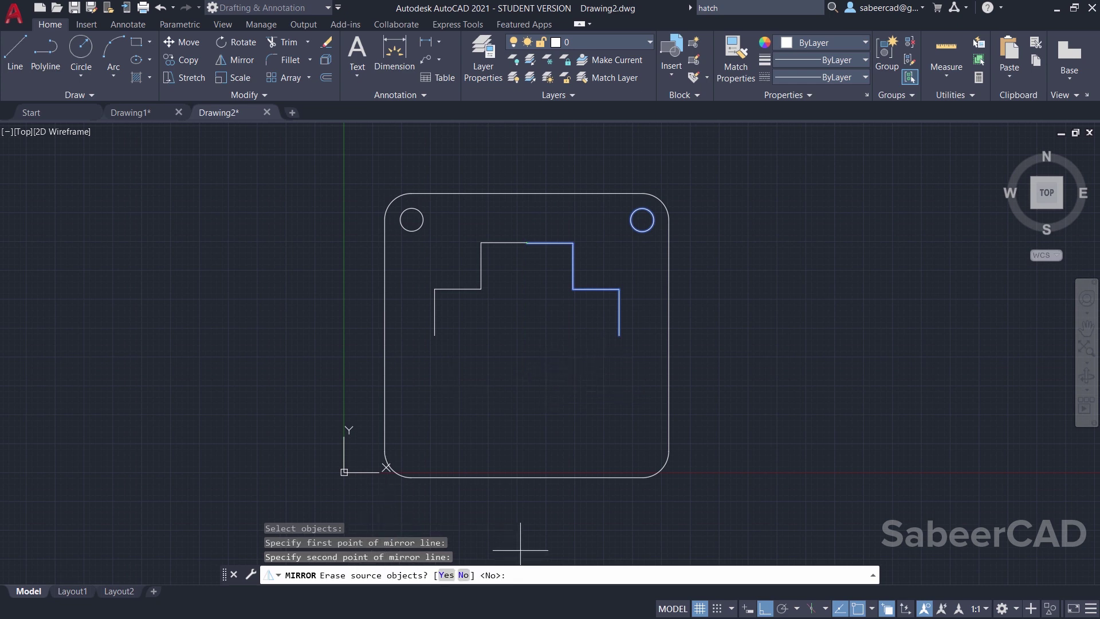
{"action": "key", "text": "Return"}
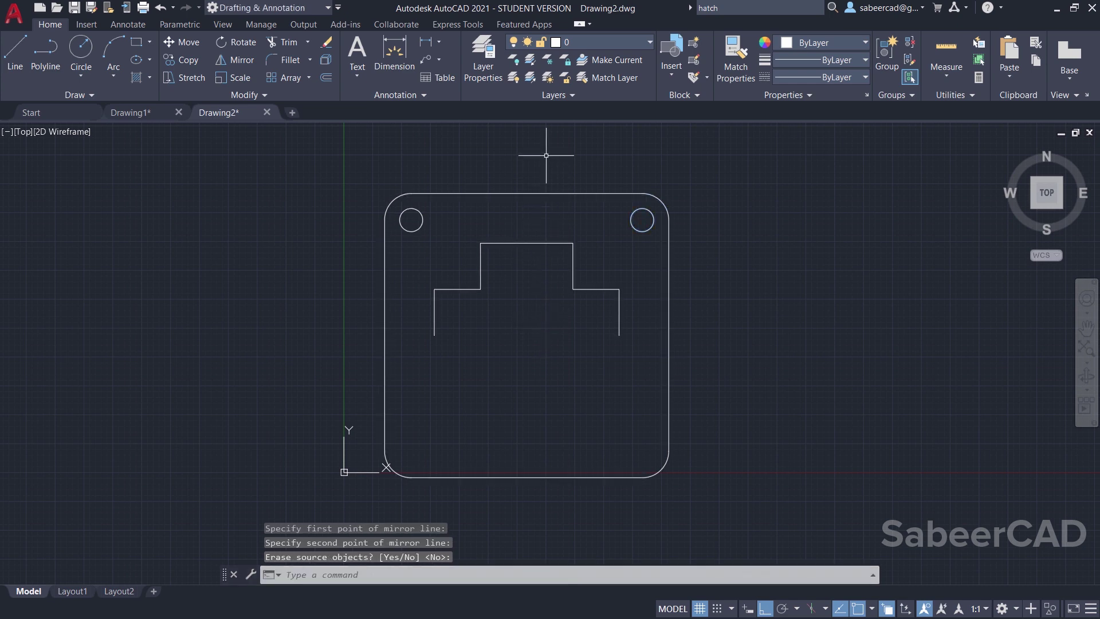
- Mirror both circles and the stepped profile across a horizontal line through the profile's two lower endpoints, keeping the originals
{"action": "key", "text": "Return"}
{"action": "left_click", "coordinate": [337, 155]}
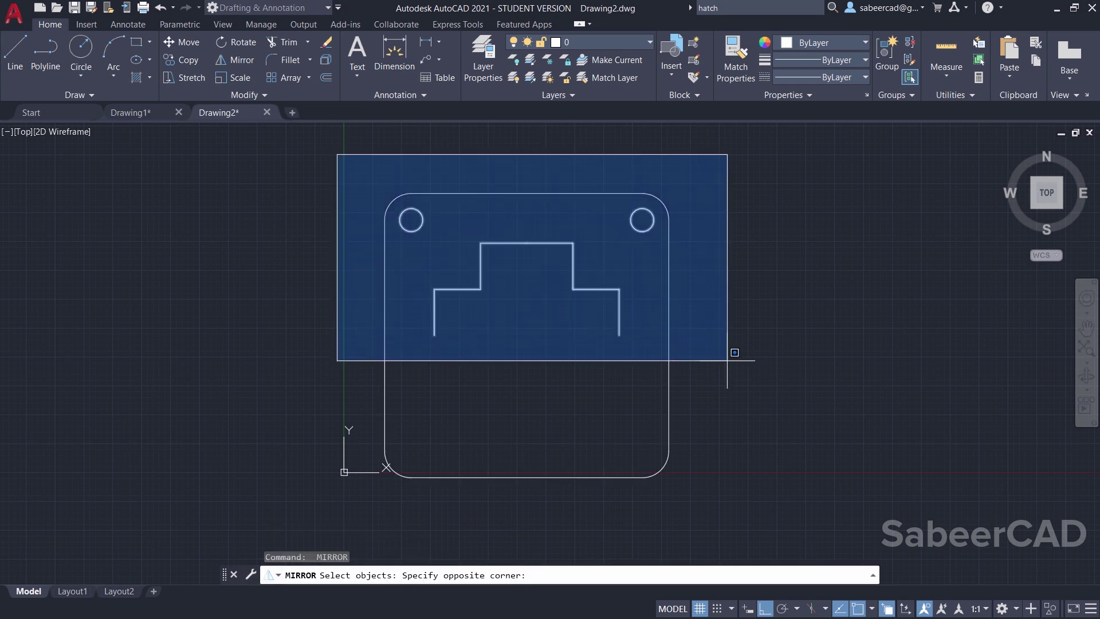
{"action": "left_click", "coordinate": [726, 365]}
{"action": "key", "text": "Return"}
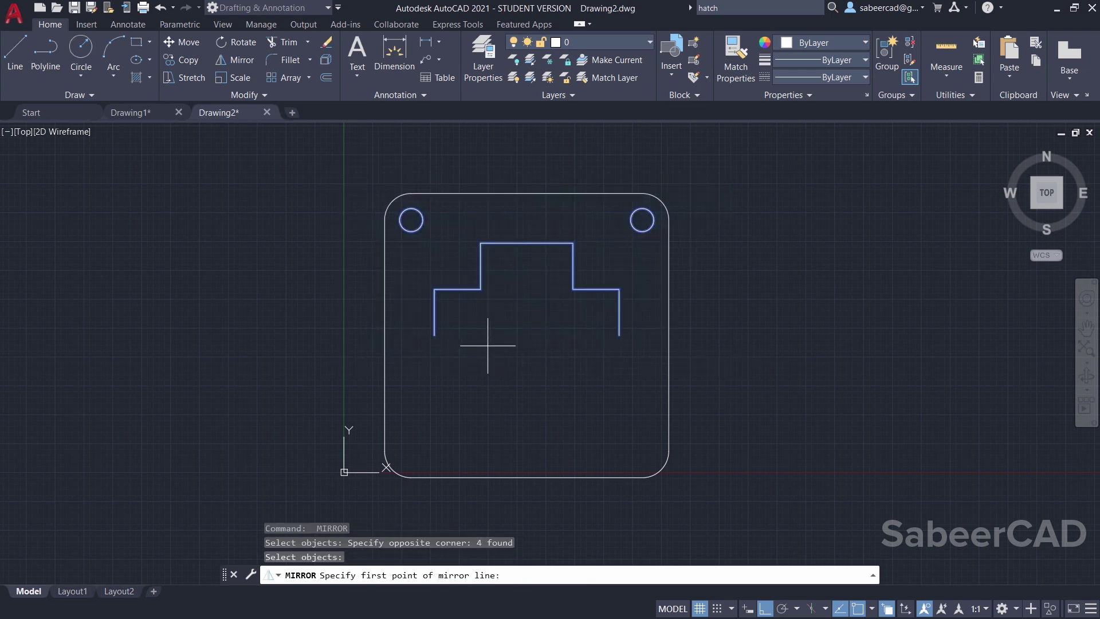
{"action": "left_click", "coordinate": [435, 336]}
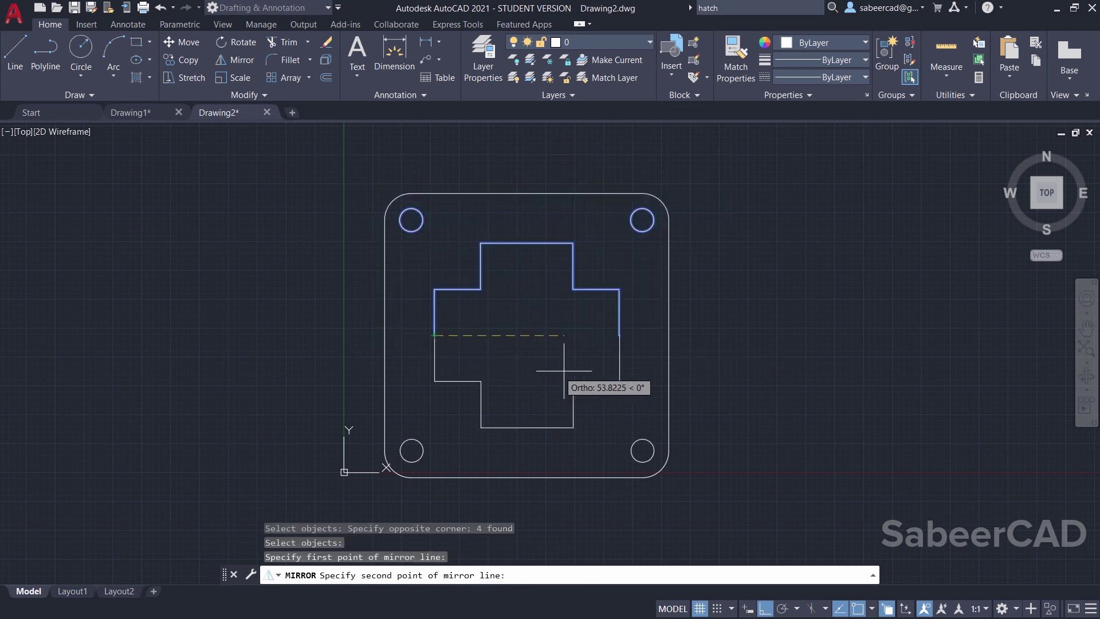
{"action": "left_click", "coordinate": [619, 336]}
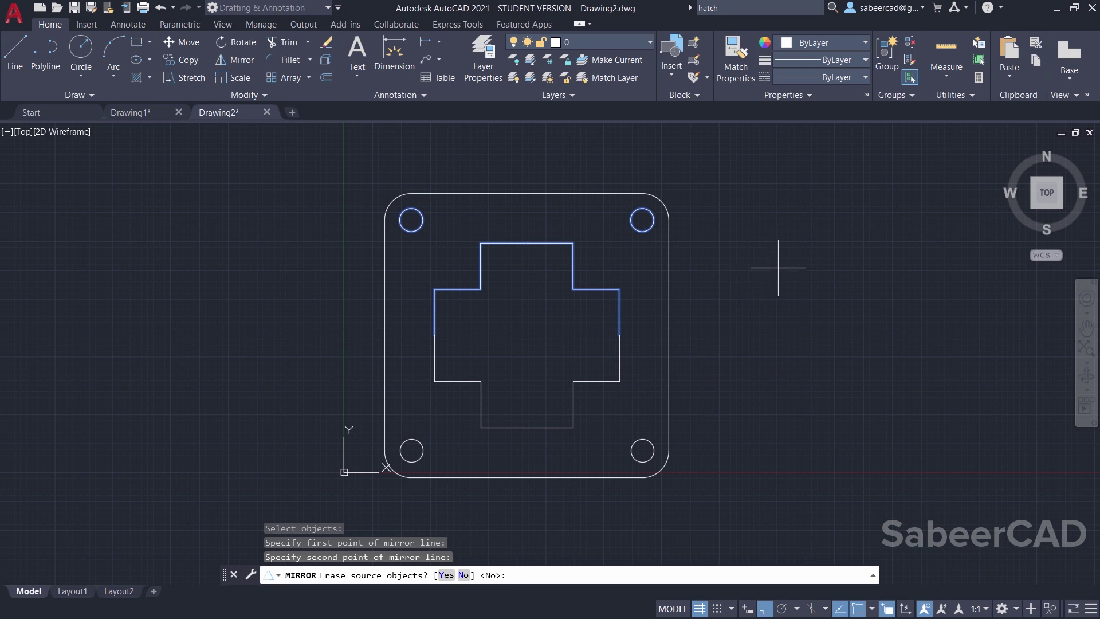
{"action": "key", "text": "Return"}
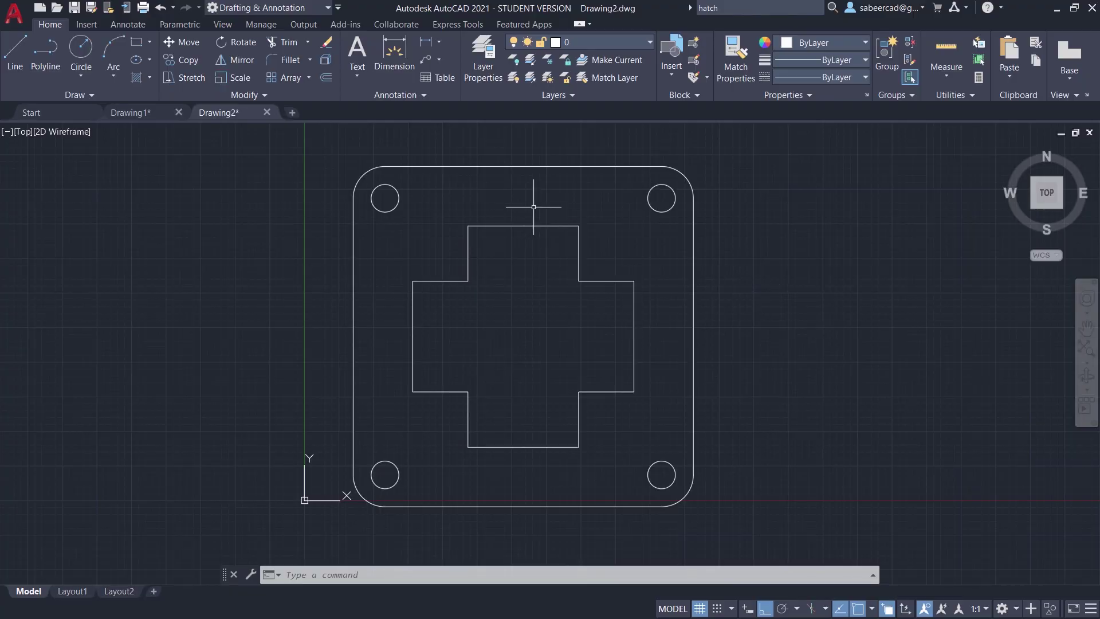
- Change the color of the plate outline, the four circles and the inner profile to Red
{"action": "left_click", "coordinate": [313, 139]}
{"action": "left_click", "coordinate": [755, 552]}
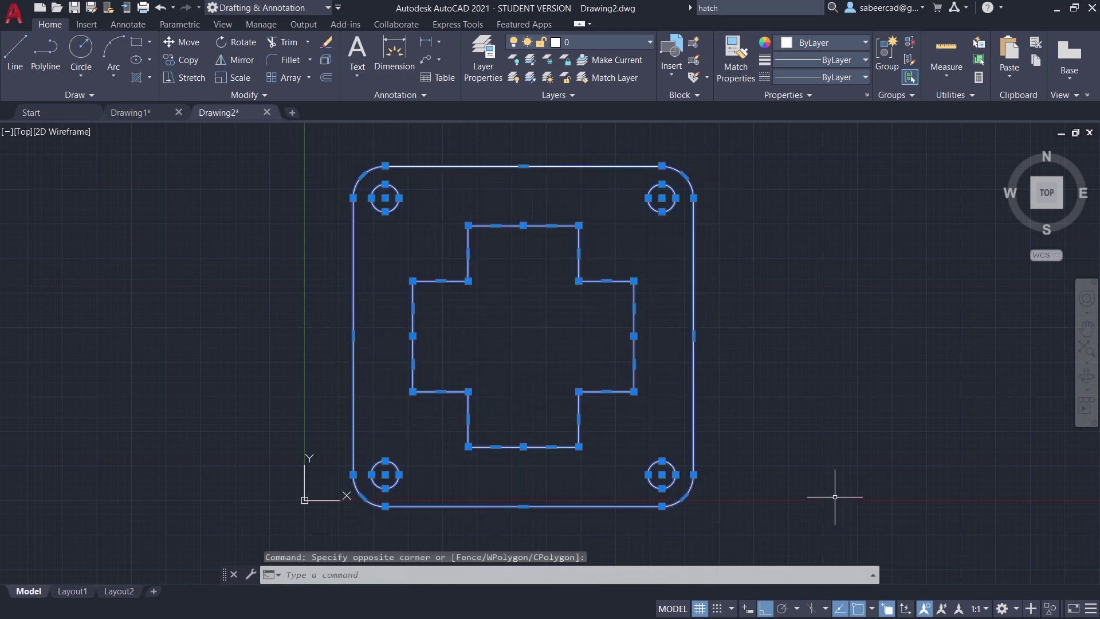
{"action": "key", "text": "ctrl+1"}
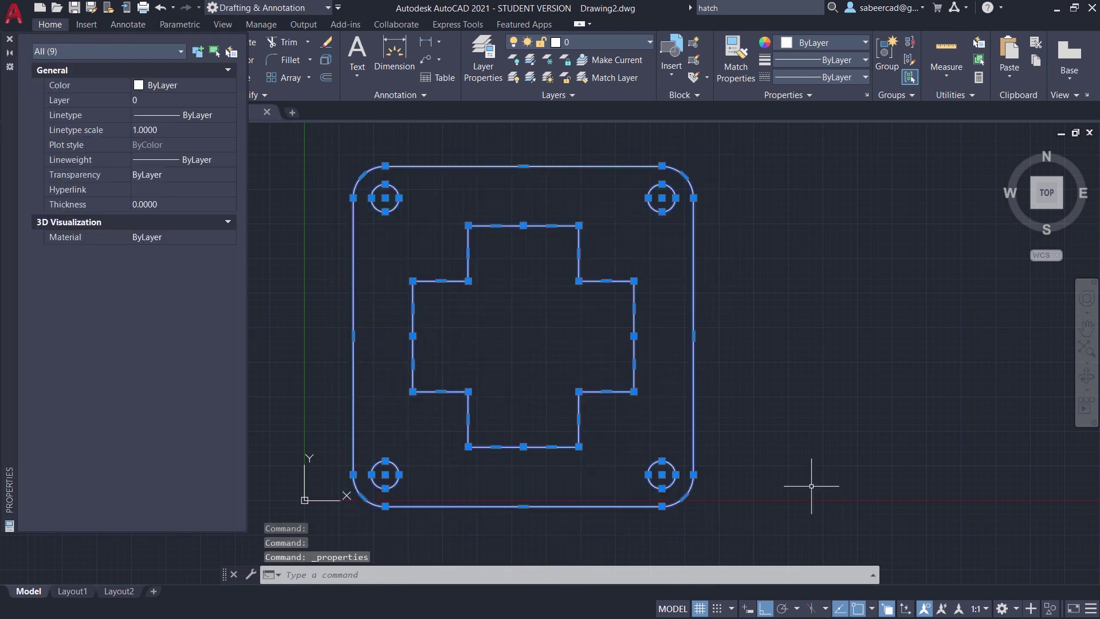
{"action": "left_click", "coordinate": [180, 86]}
{"action": "left_click", "coordinate": [174, 118]}
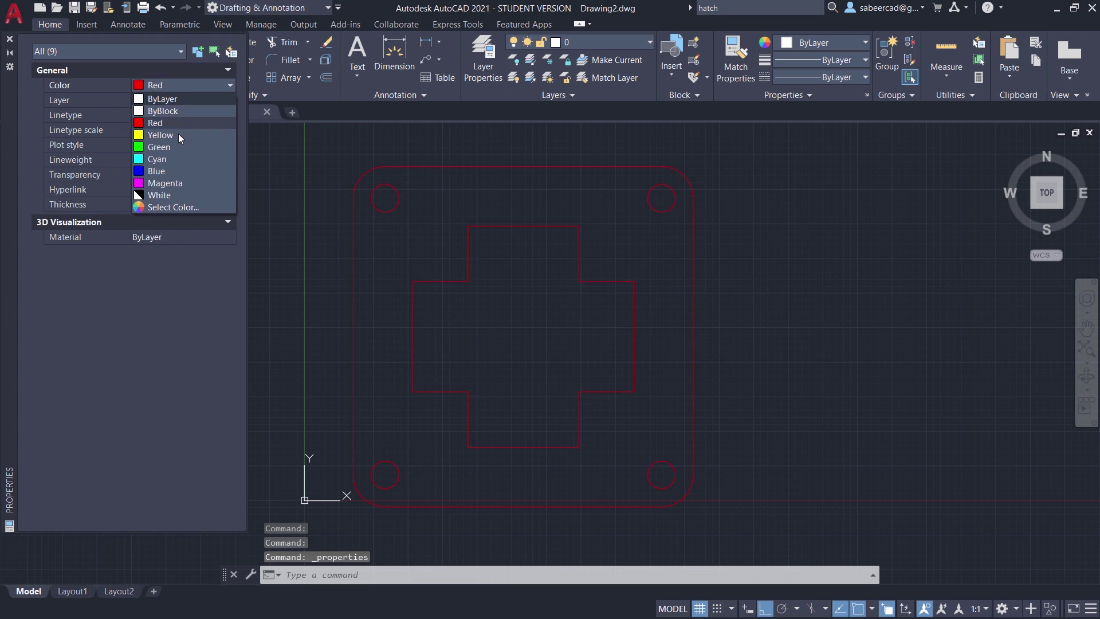
{"action": "left_click", "coordinate": [9, 39]}
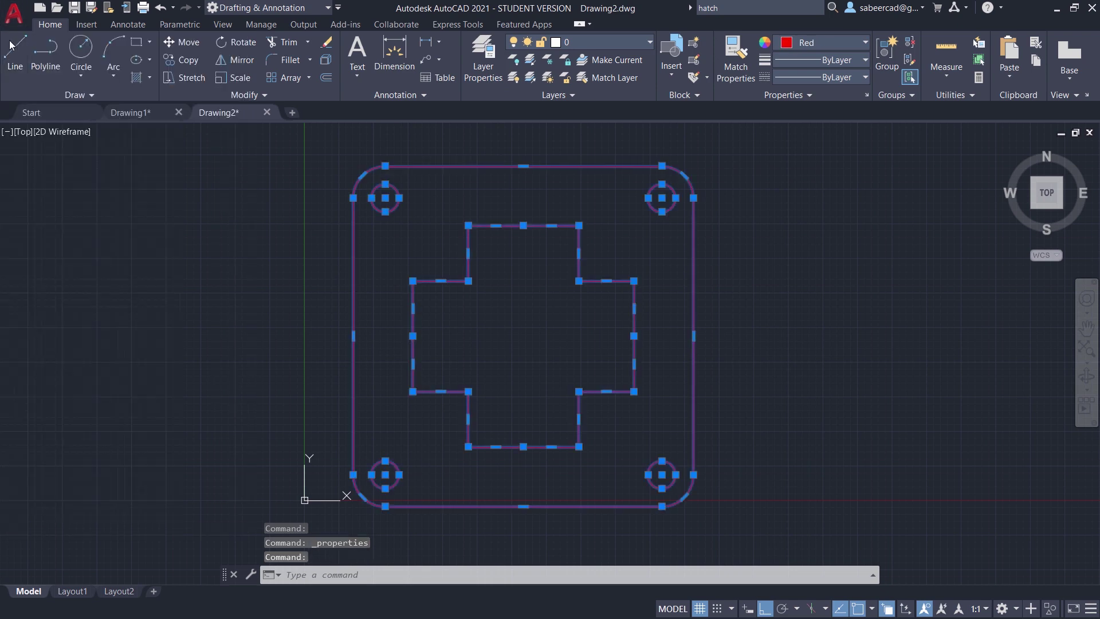
{"action": "key", "text": "Escape"}
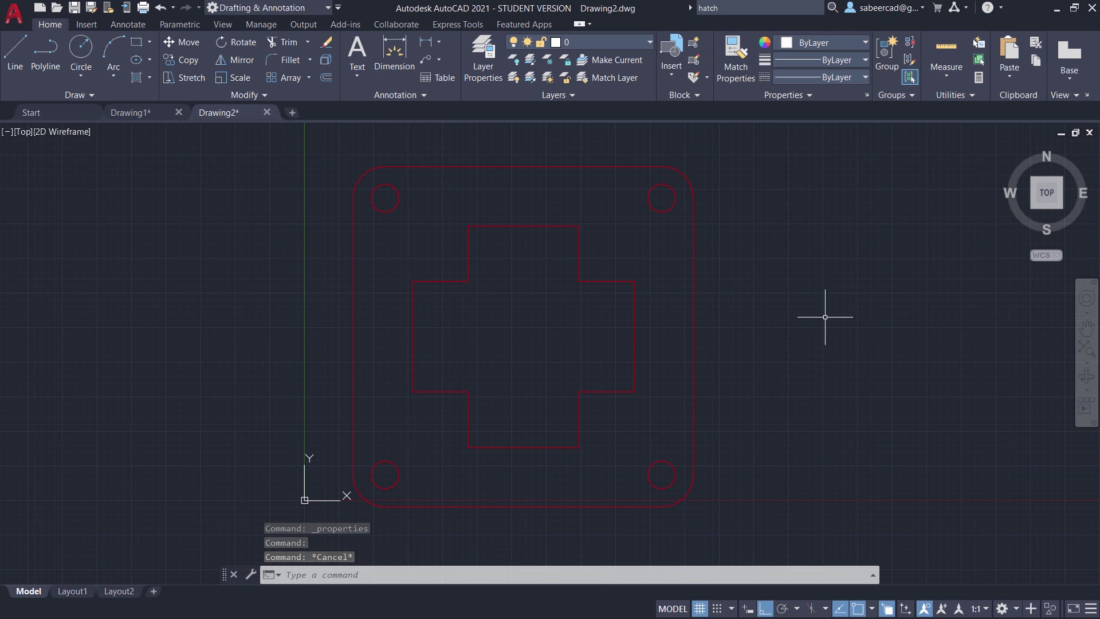
- Hatch the inner cross-shaped profile with the ANSI37 pattern at a scale of 50
{"action": "type", "text": "h"}
{"action": "key", "text": "Return"}
{"action": "left_click", "coordinate": [325, 82]}
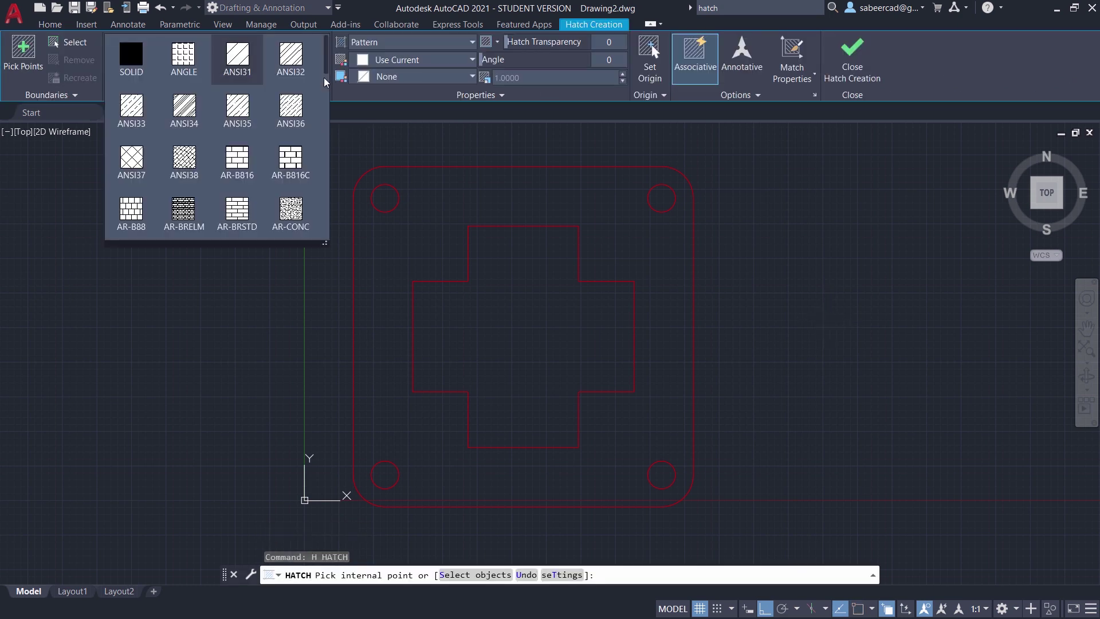
{"action": "left_click", "coordinate": [132, 165]}
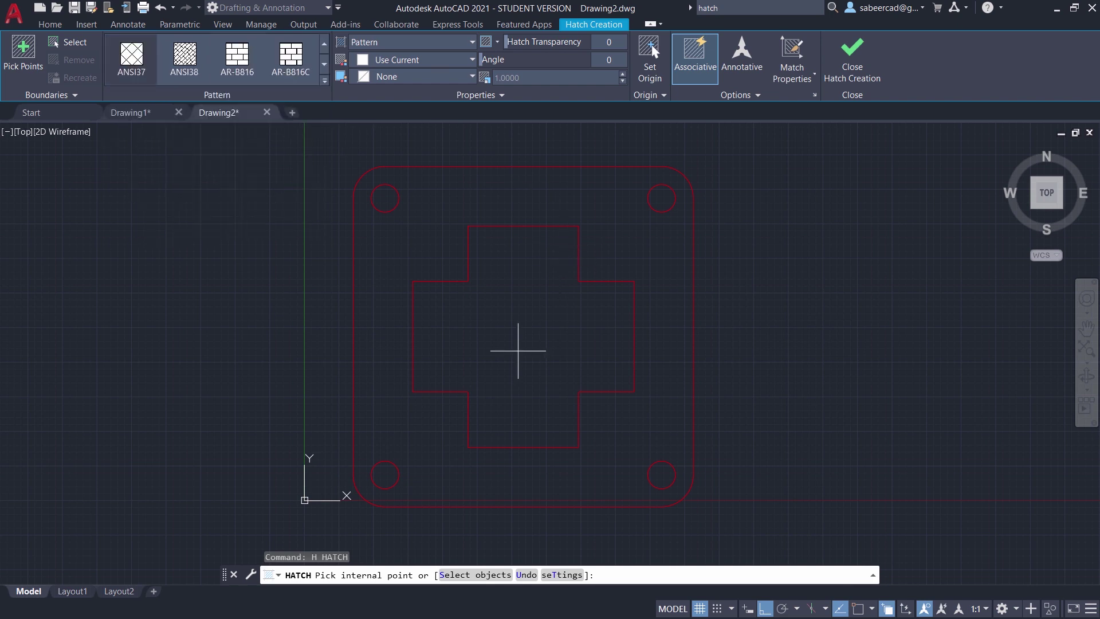
{"action": "left_click", "coordinate": [510, 336]}
{"action": "left_click", "coordinate": [606, 286]}
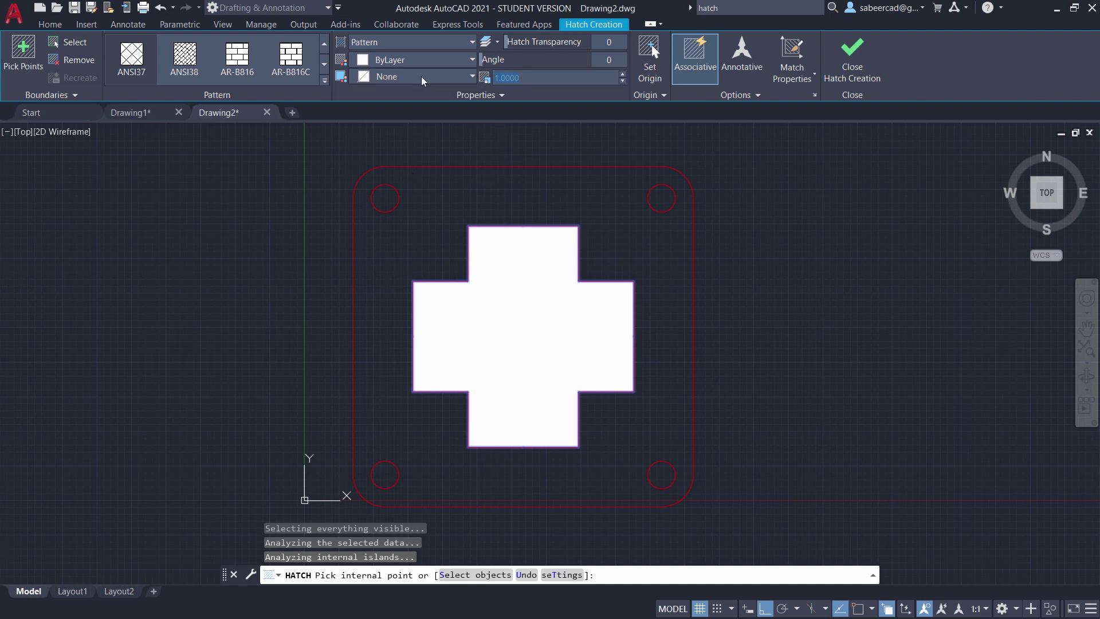
{"action": "key", "text": "Return"}
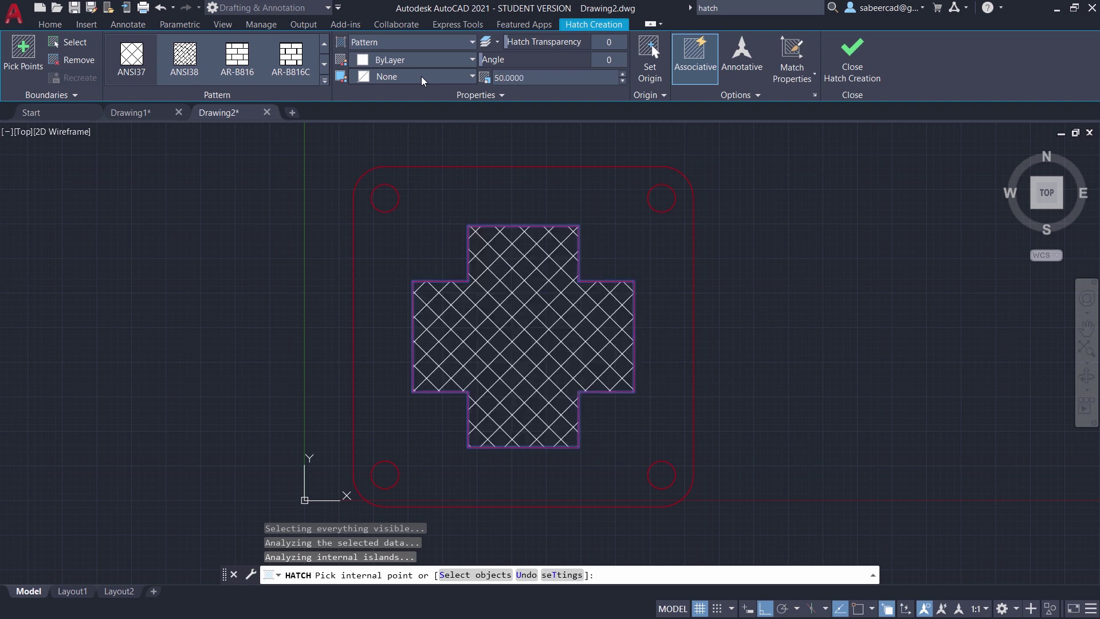
- Set the cross hatch's color to 205,32,39 and its background color to 248,246,176, and finish the hatch
{"action": "left_click", "coordinate": [419, 59]}
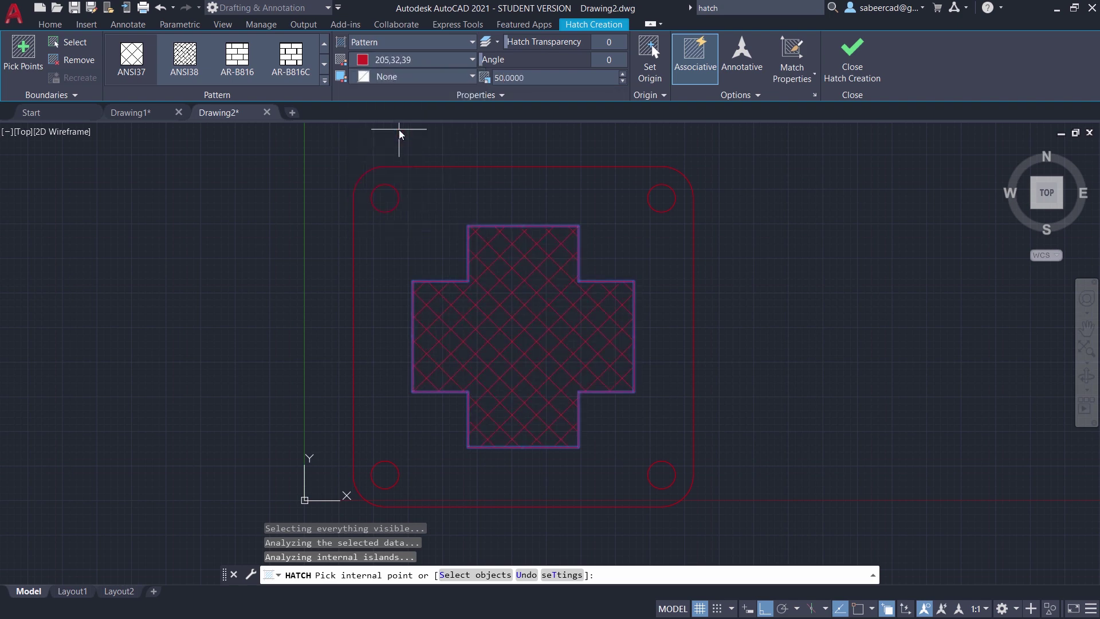
{"action": "left_click", "coordinate": [407, 76]}
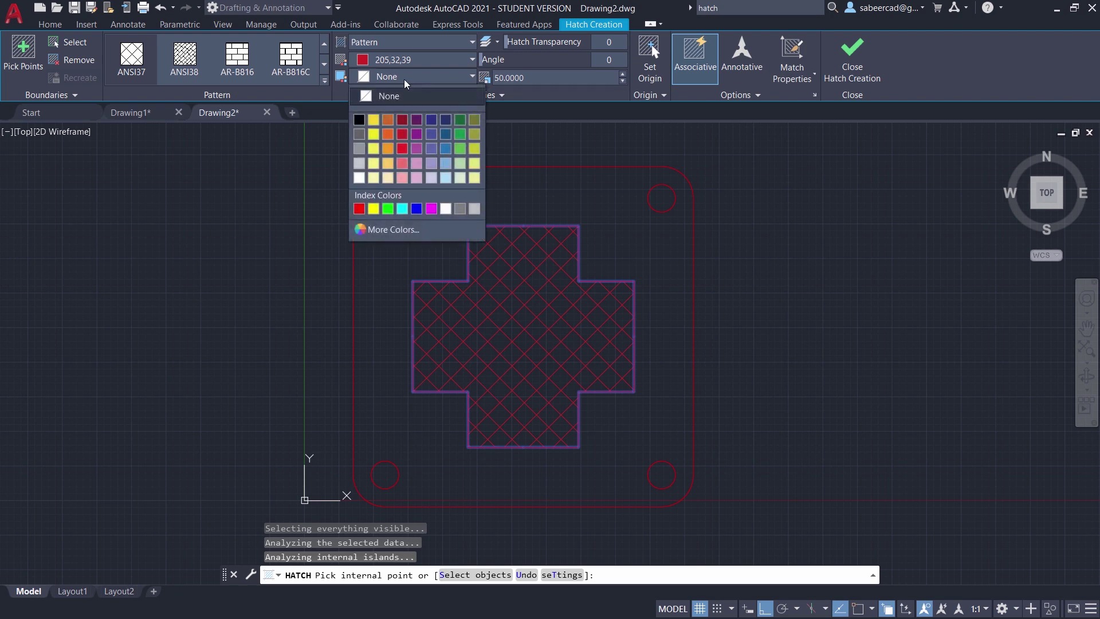
{"action": "left_click", "coordinate": [374, 178]}
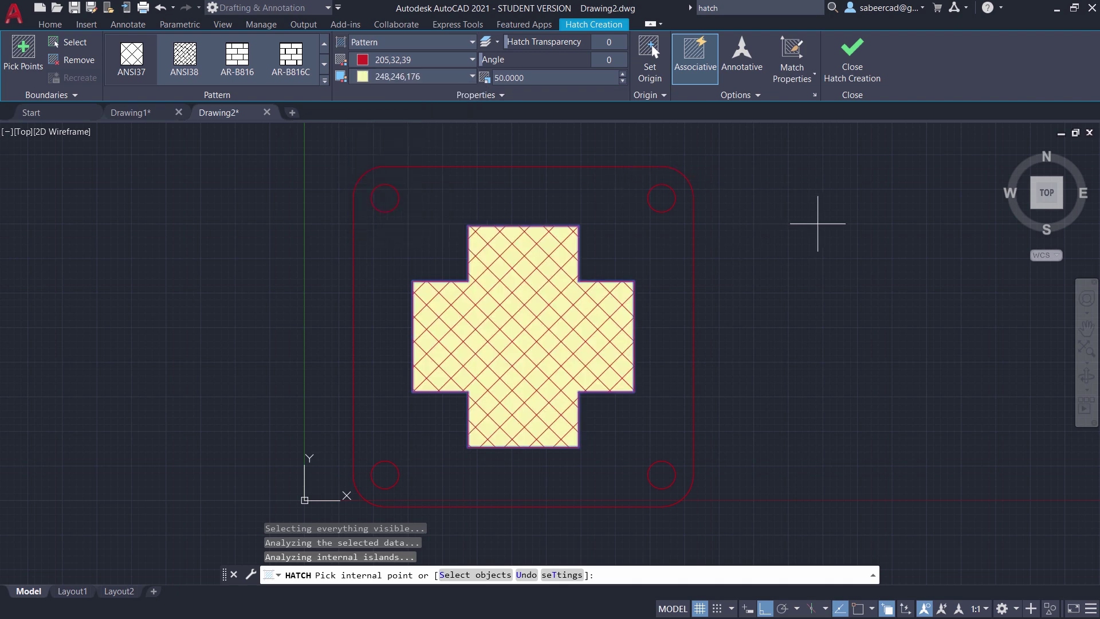
{"action": "left_click", "coordinate": [844, 65]}
- Fill the four corner circles with a SOLID hatch in color 205,32,39
{"action": "type", "text": "h"}
{"action": "key", "text": "Return"}
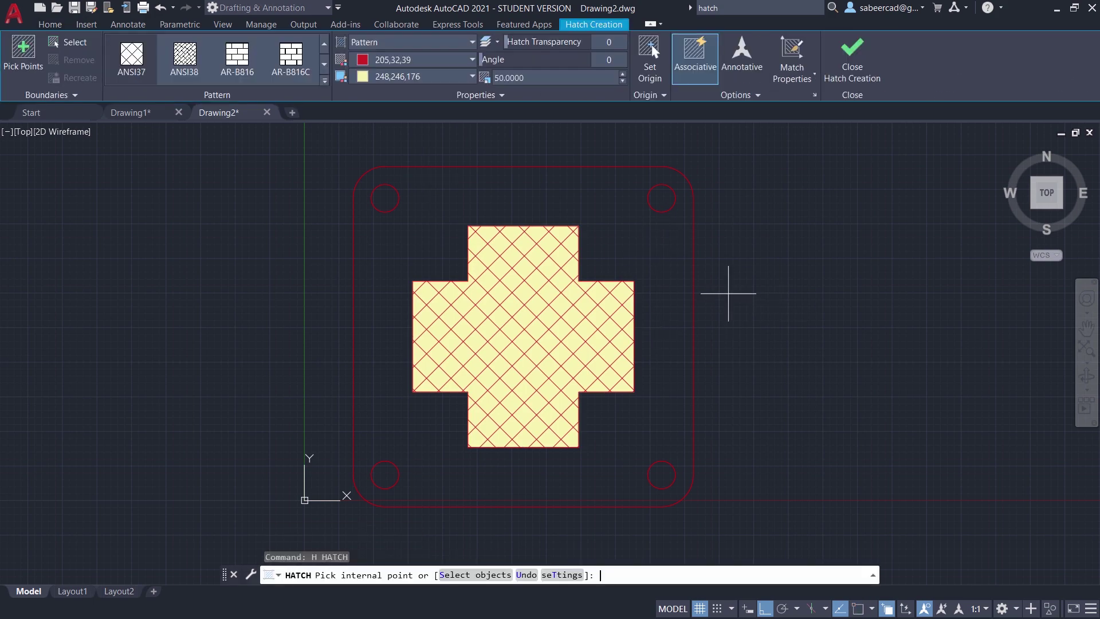
{"action": "left_click", "coordinate": [324, 44]}
{"action": "left_click", "coordinate": [324, 44]}
{"action": "left_click", "coordinate": [324, 81]}
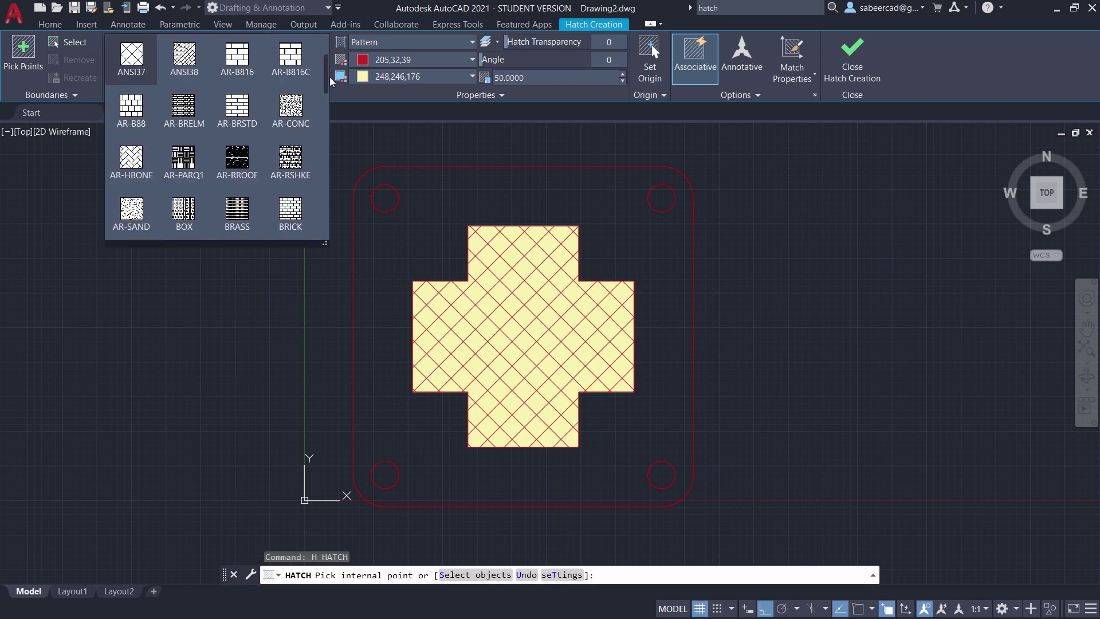
{"action": "scroll", "coordinate": [321, 81], "scroll_direction": "up", "scroll_amount": 2}
{"action": "left_click", "coordinate": [133, 56]}
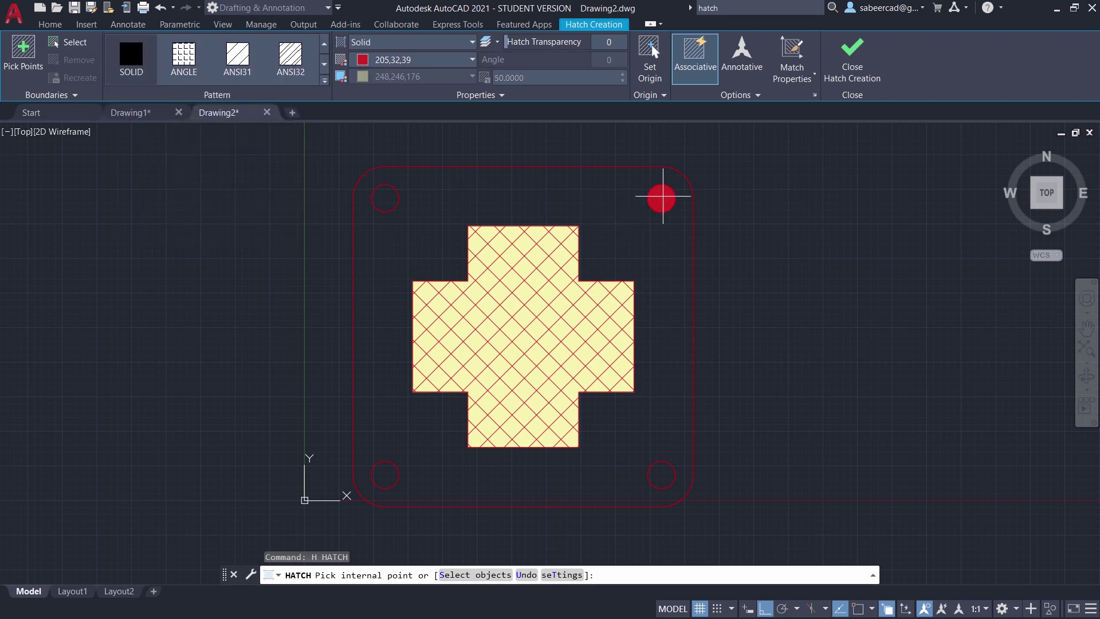
{"action": "left_click", "coordinate": [662, 198]}
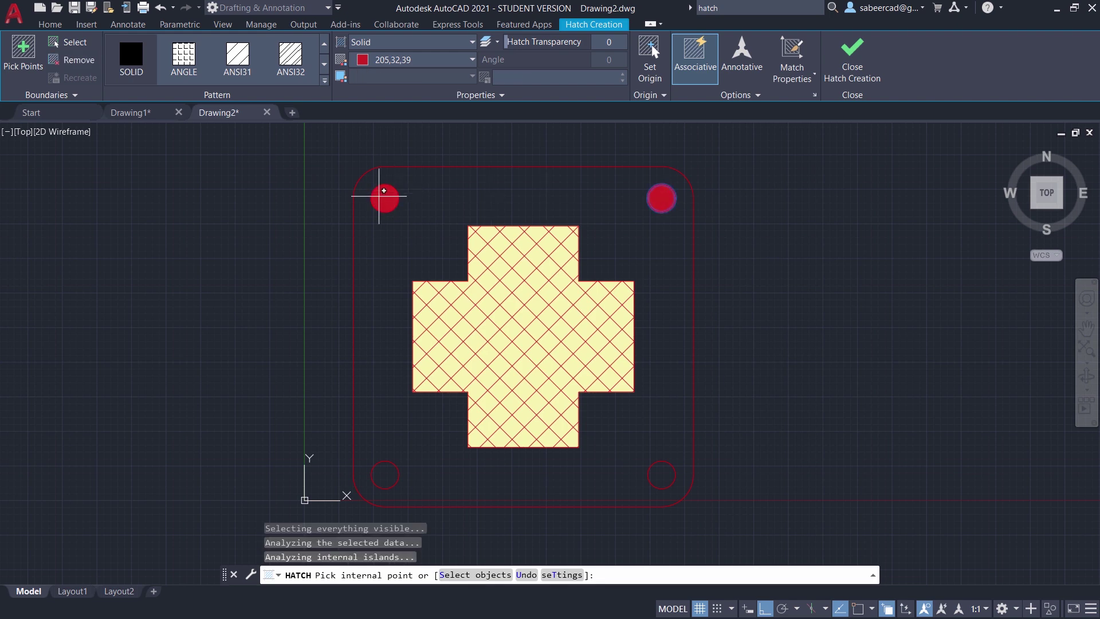
{"action": "left_click", "coordinate": [384, 195]}
{"action": "left_click", "coordinate": [385, 474]}
{"action": "left_click", "coordinate": [665, 480]}
{"action": "key", "text": "Return"}
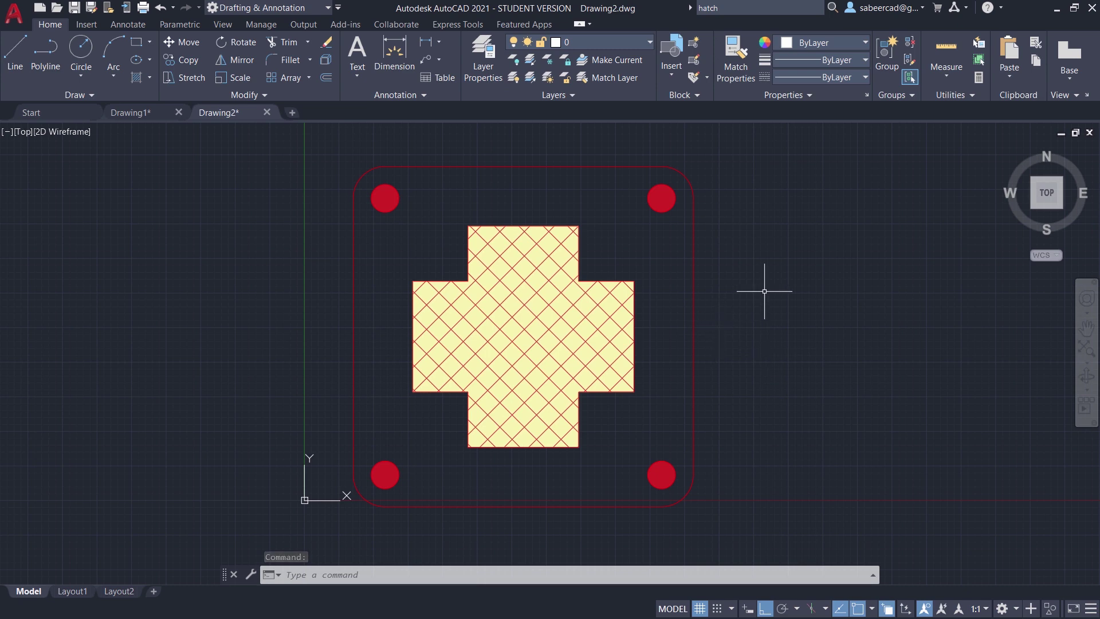
- Fill the plate area around the cross and circles with a GR_SPHER gradient hatch
{"action": "type", "text": "H"}
{"action": "key", "text": "Return"}
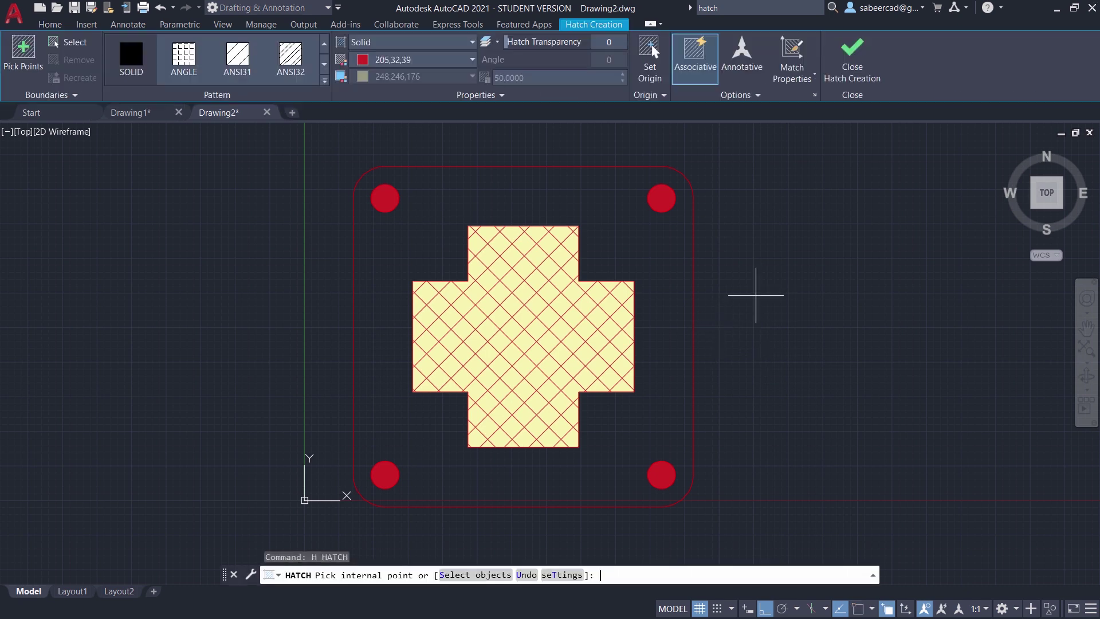
{"action": "left_click", "coordinate": [325, 84]}
{"action": "scroll", "coordinate": [294, 192], "scroll_direction": "down", "scroll_amount": 5}
{"action": "scroll", "coordinate": [294, 192], "scroll_direction": "down", "scroll_amount": 5}
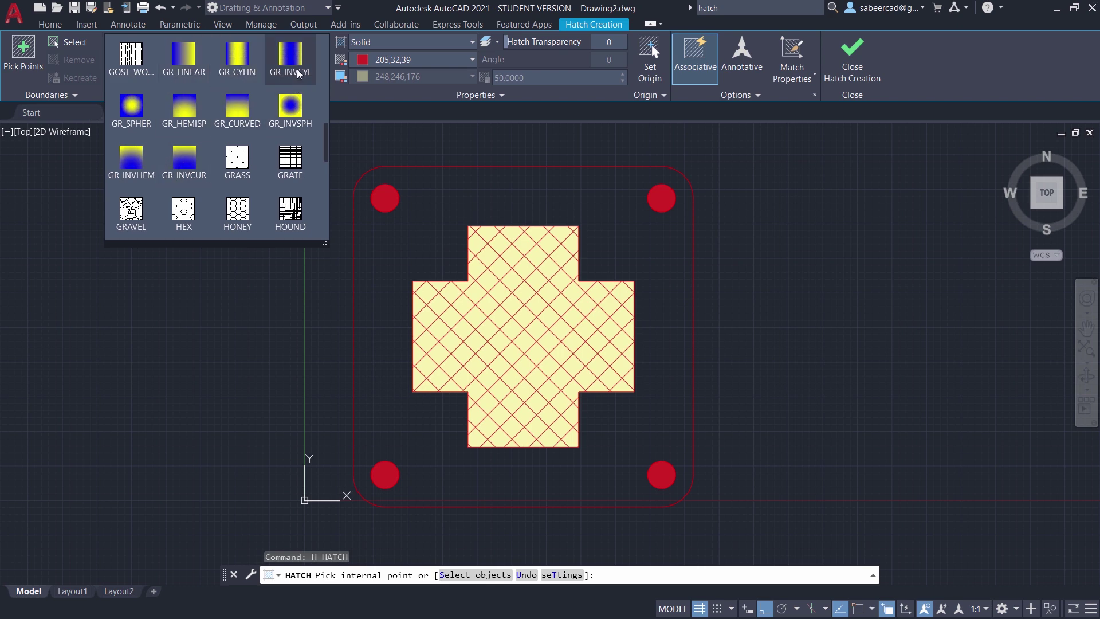
{"action": "left_click", "coordinate": [132, 108]}
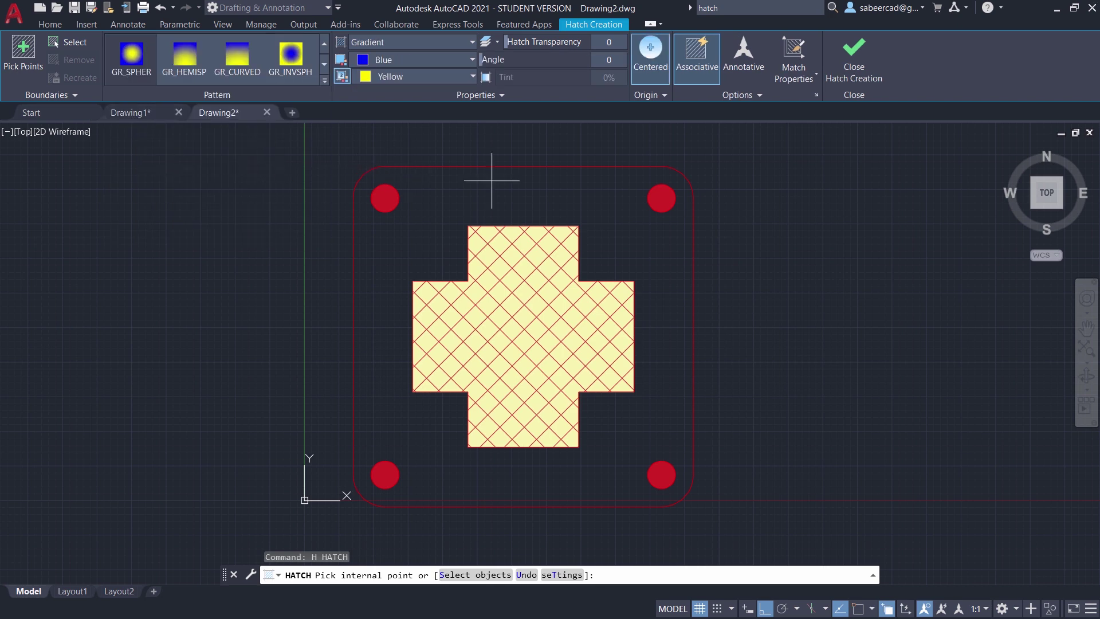
{"action": "left_click", "coordinate": [507, 198]}
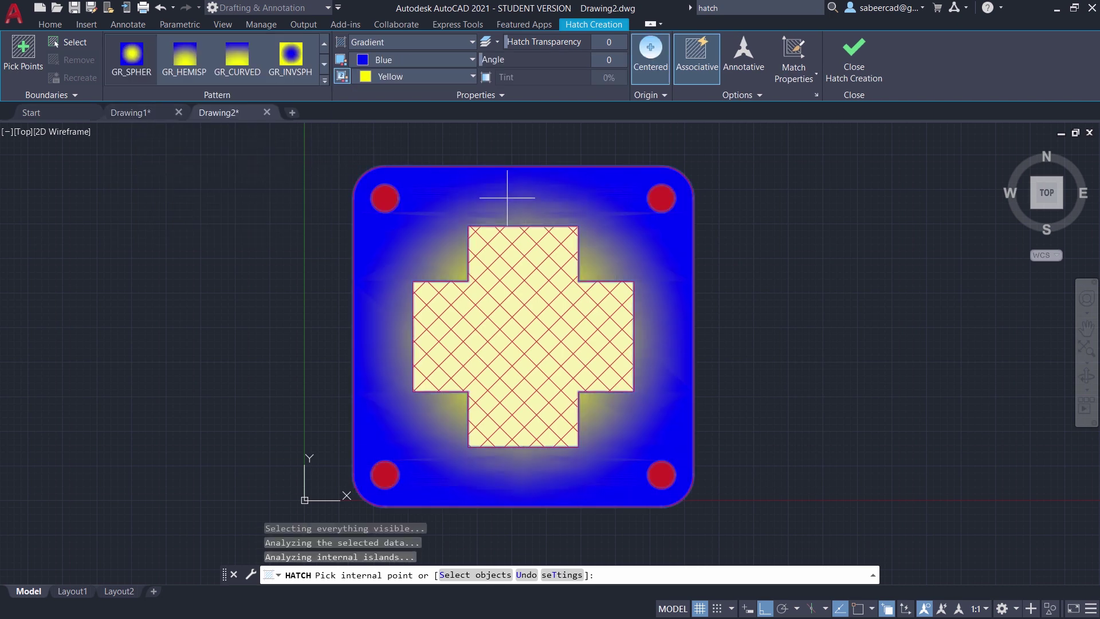
- Change the plate gradient's first color to 242,103,34 and finish the hatch
{"action": "left_click", "coordinate": [404, 60]}
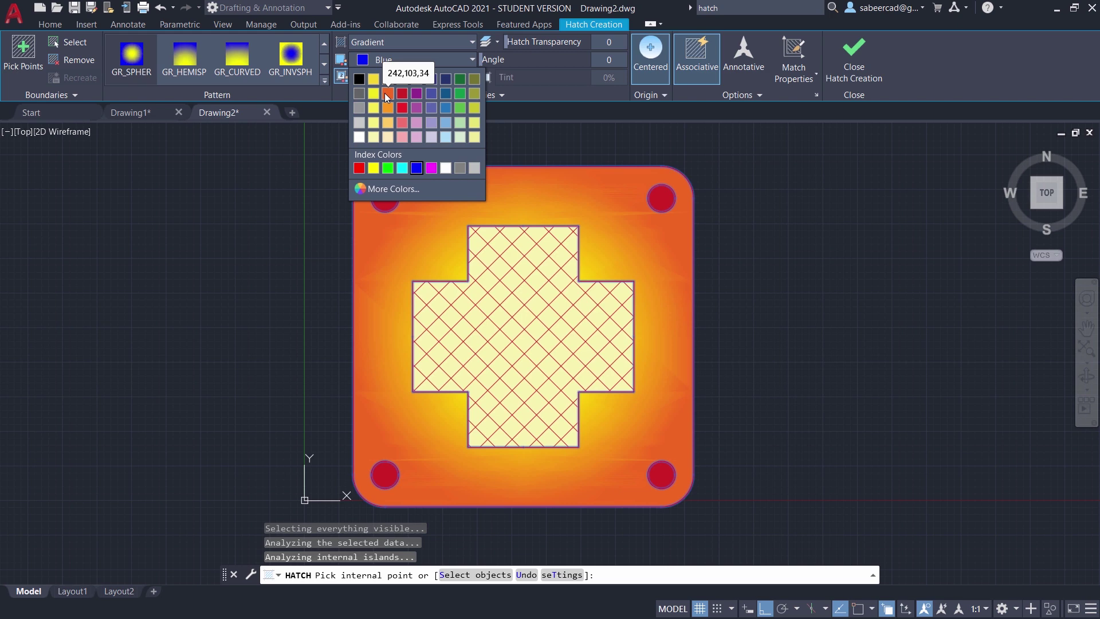
{"action": "left_click", "coordinate": [386, 94]}
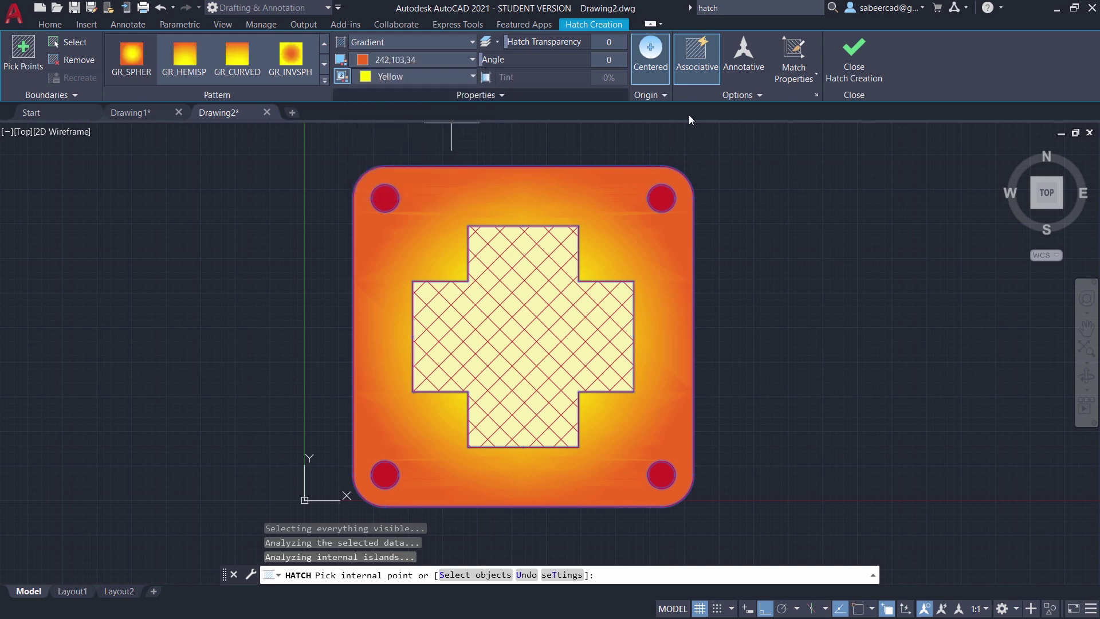
{"action": "left_click", "coordinate": [853, 63]}
{"action": "type", "text": "h"}
{"action": "key", "text": "Return"}
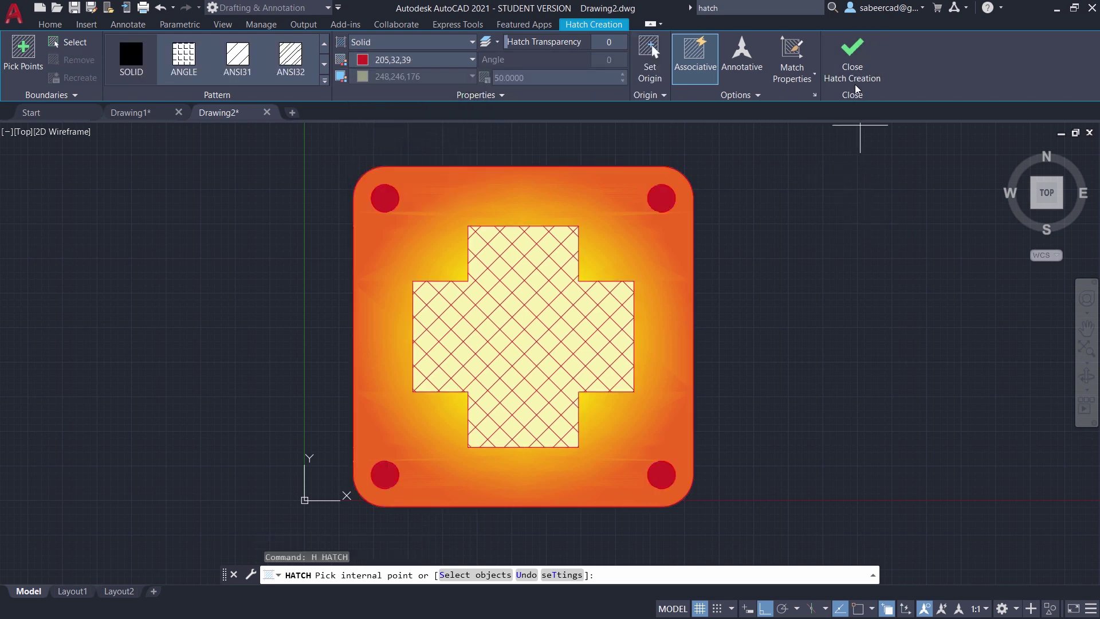
{"action": "left_click", "coordinate": [853, 69]}
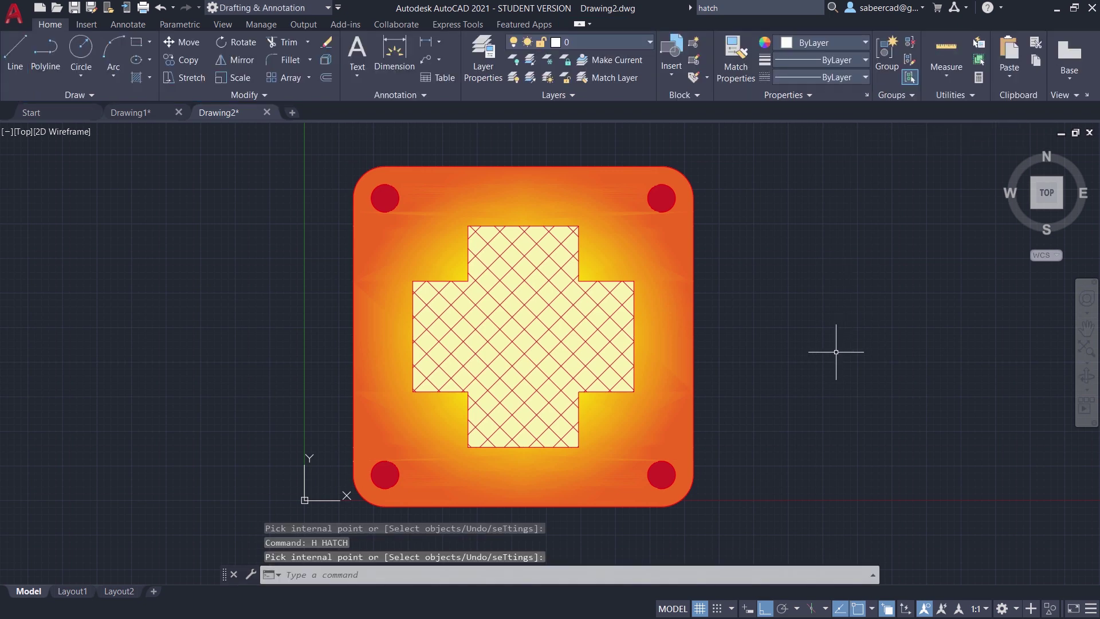